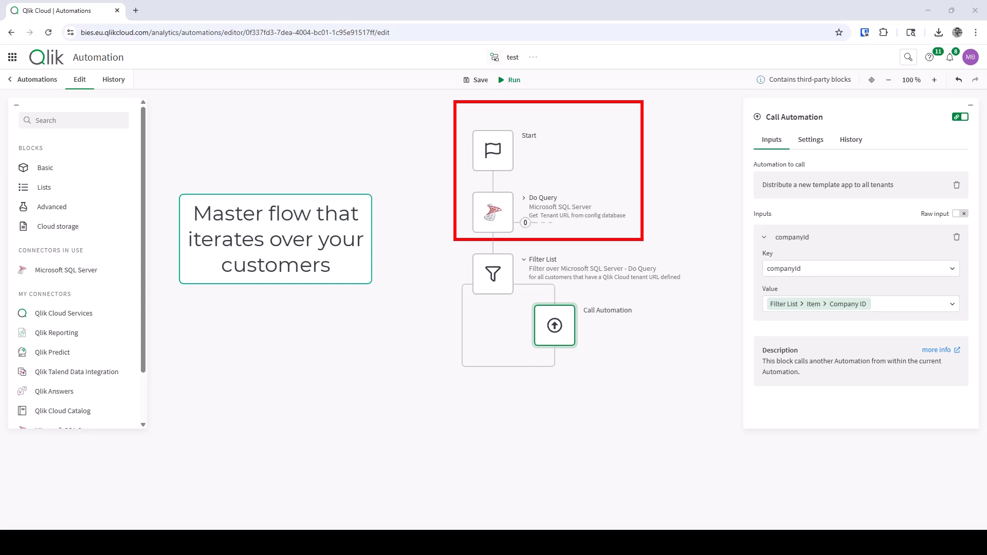
- Inspect the settings of the master flow's Do Query, Filter List and Call Automation blocks
{"action": "left_click", "coordinate": [498, 218]}
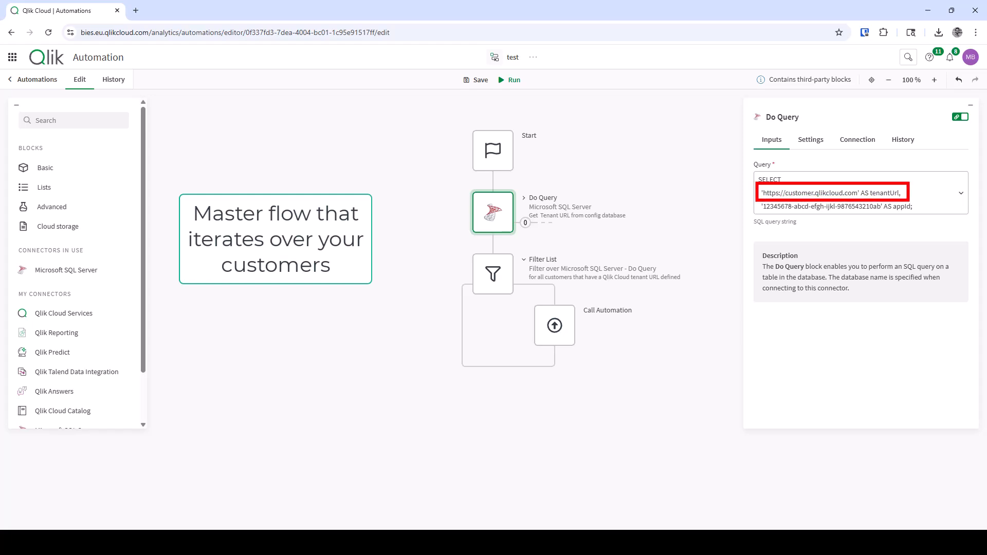
{"action": "left_click", "coordinate": [689, 226]}
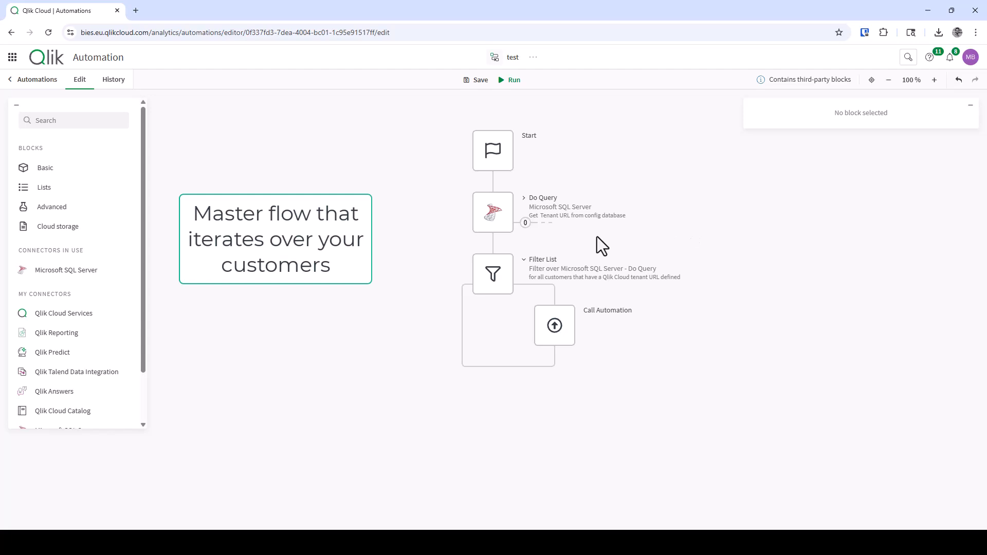
{"action": "left_click", "coordinate": [493, 280]}
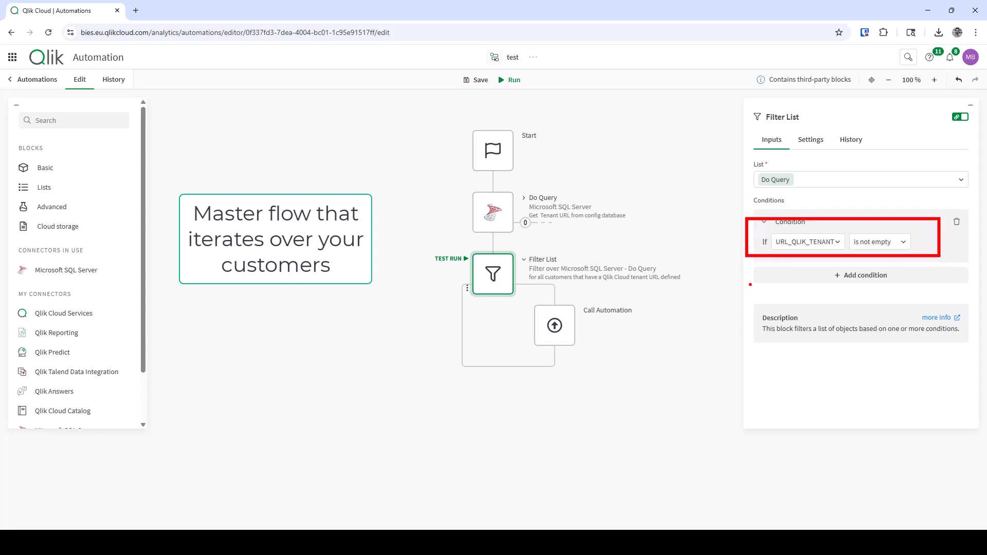
{"action": "left_click", "coordinate": [535, 303]}
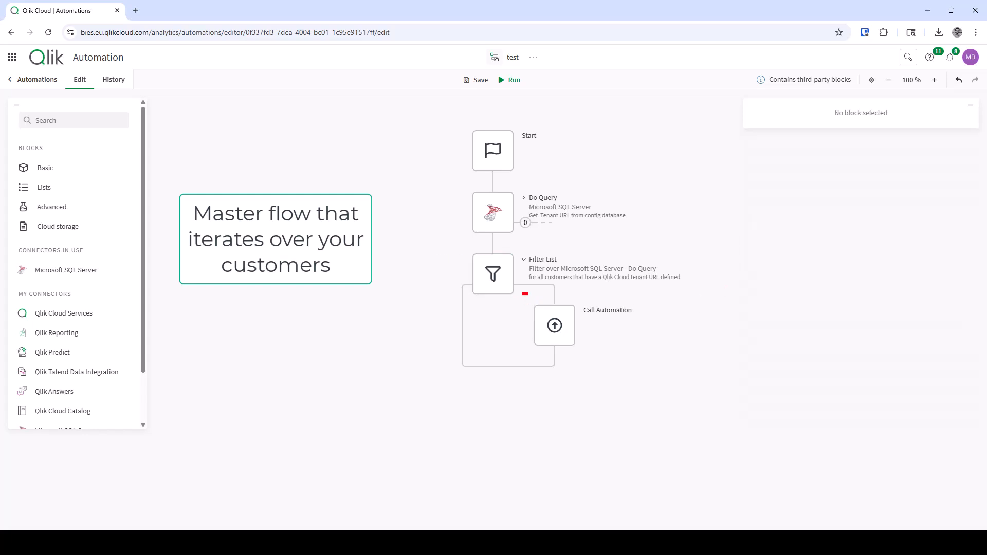
{"action": "left_click", "coordinate": [554, 334]}
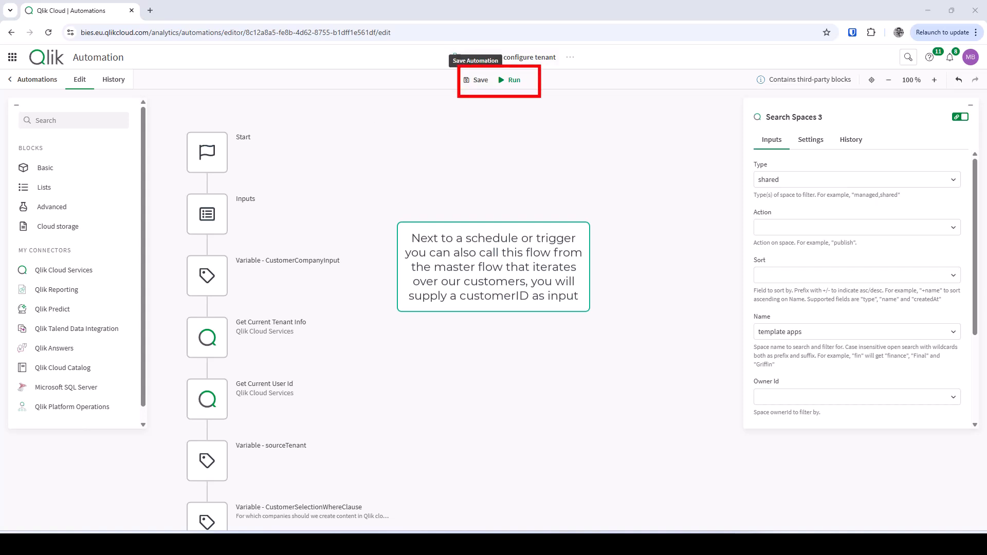
- Show the Start block's Triggered run mode and its webhook URL with the companyid parameter
{"action": "right_click", "coordinate": [195, 150]}
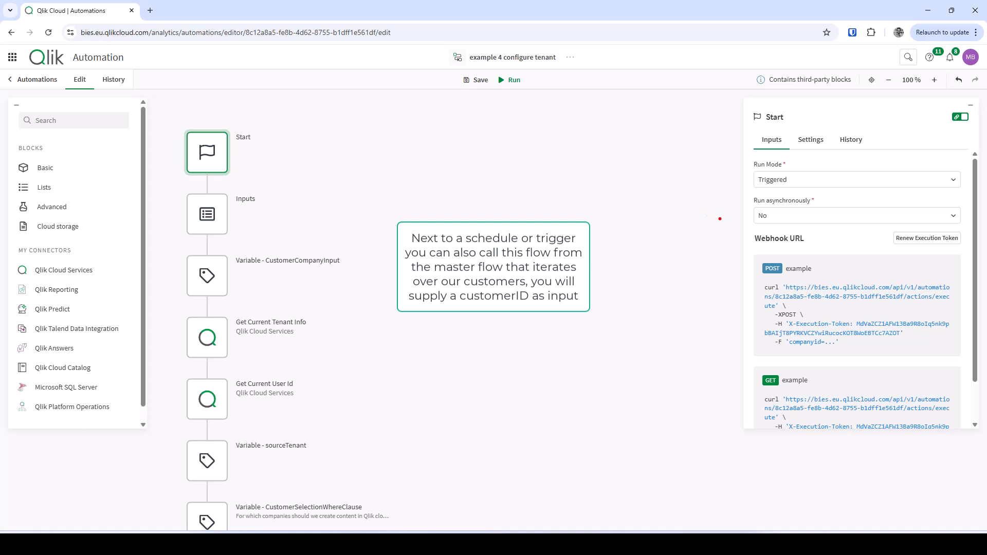
{"action": "mouse_move", "coordinate": [720, 219]}
{"action": "left_mouse_down"}
{"action": "mouse_move", "coordinate": [830, 309]}
{"action": "mouse_move", "coordinate": [976, 358]}
{"action": "left_mouse_up"}
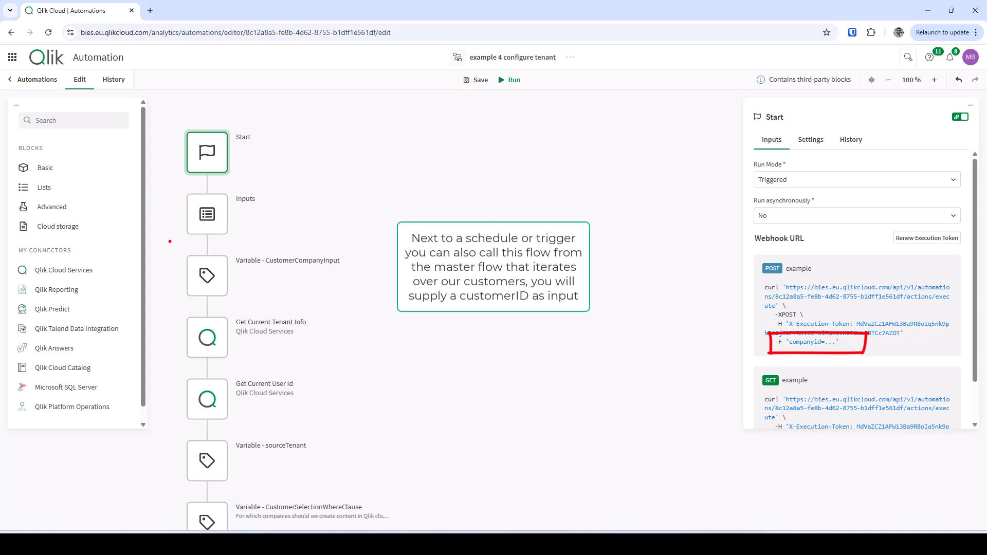
{"action": "left_click_drag", "start_coordinate": [170, 241], "coordinate": [384, 311]}
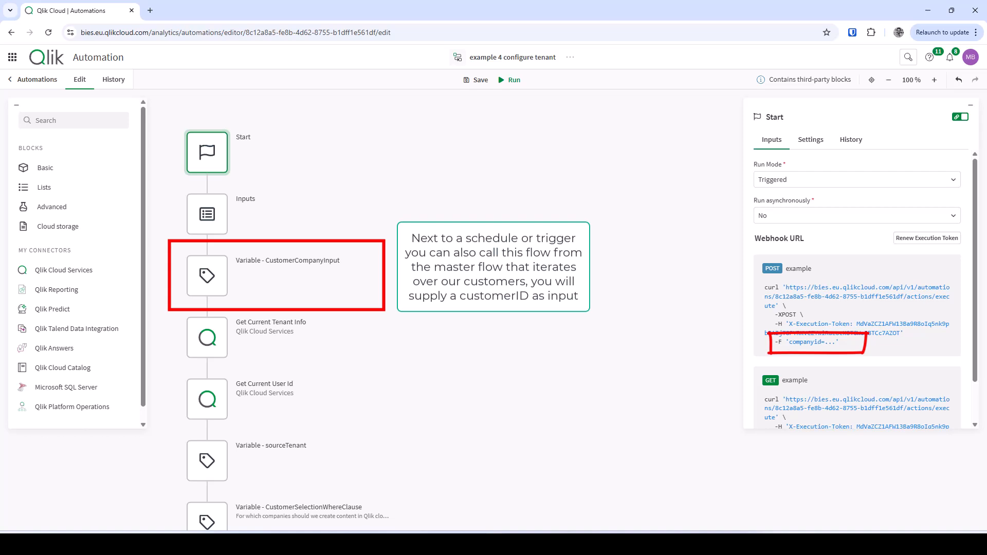
{"action": "scroll", "coordinate": [277, 329], "scroll_direction": "down", "scroll_amount": 2}
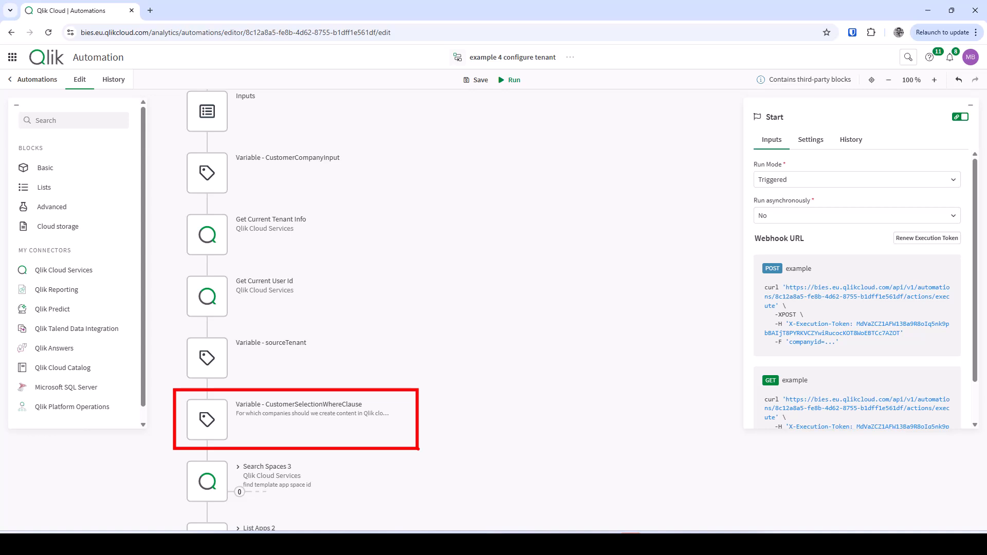
{"action": "key", "text": "Escape"}
- Scroll down and inspect Condition 12's check on the List Apps 2 result
{"action": "scroll", "coordinate": [423, 420], "scroll_direction": "down", "scroll_amount": 4}
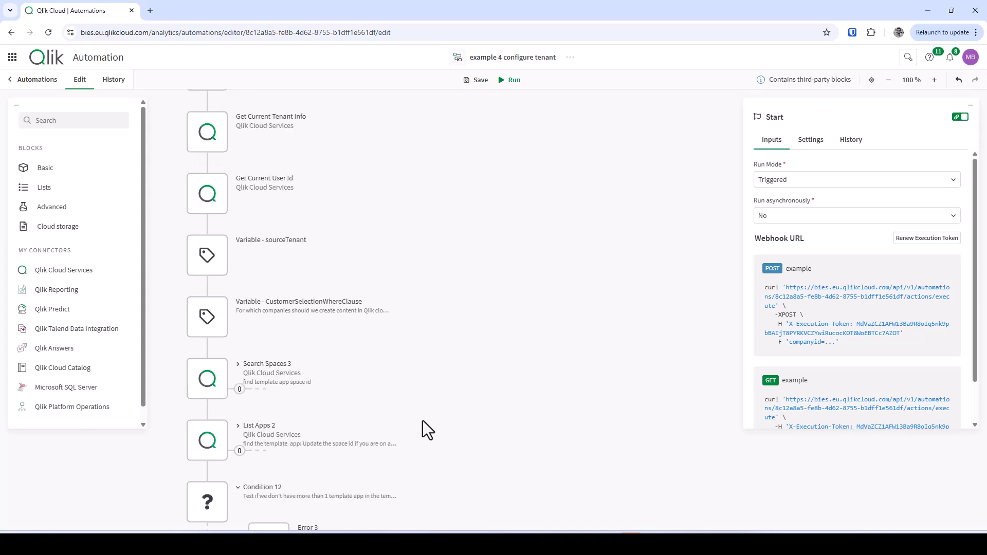
{"action": "scroll", "coordinate": [422, 426], "scroll_direction": "down", "scroll_amount": 1}
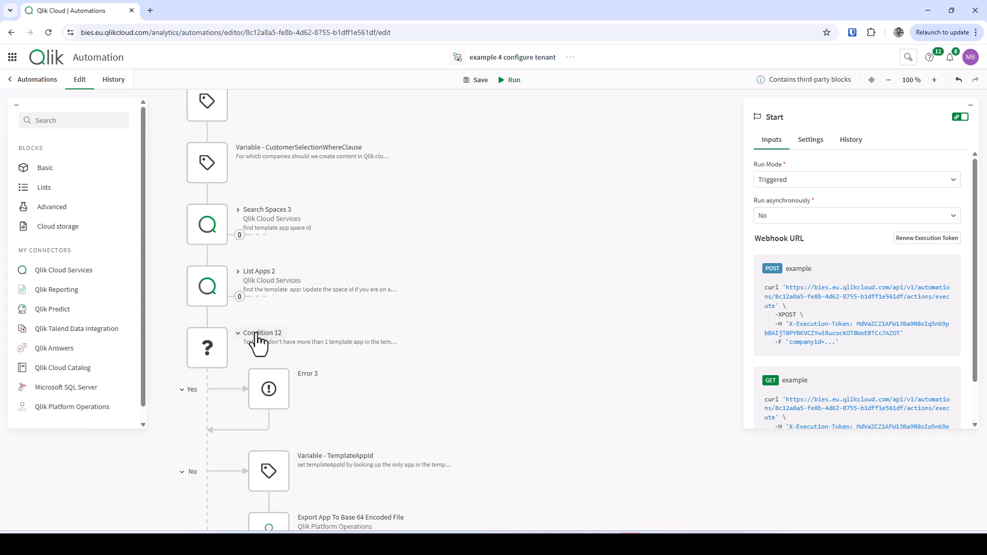
{"action": "left_click", "coordinate": [214, 350]}
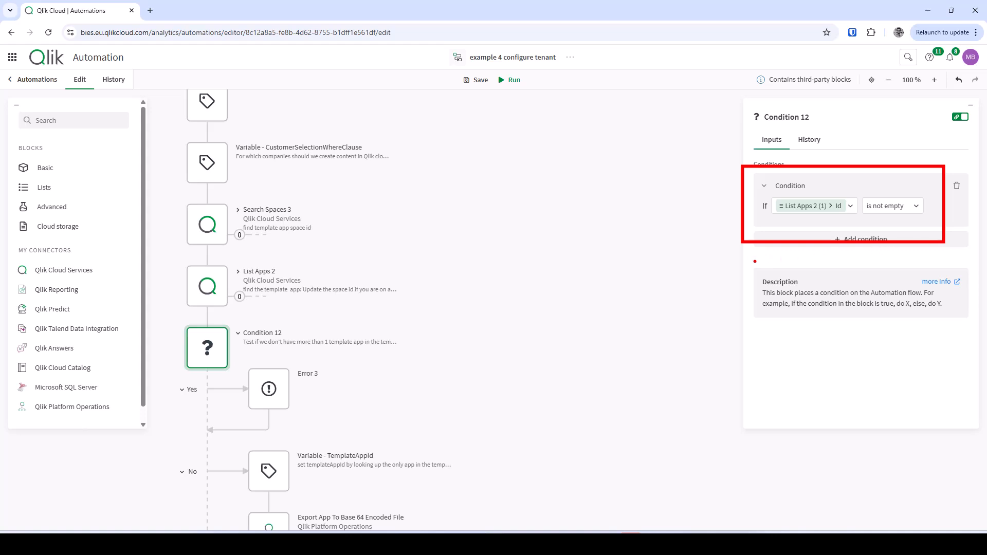
{"action": "key", "text": "Escape"}
{"action": "left_click", "coordinate": [436, 310]}
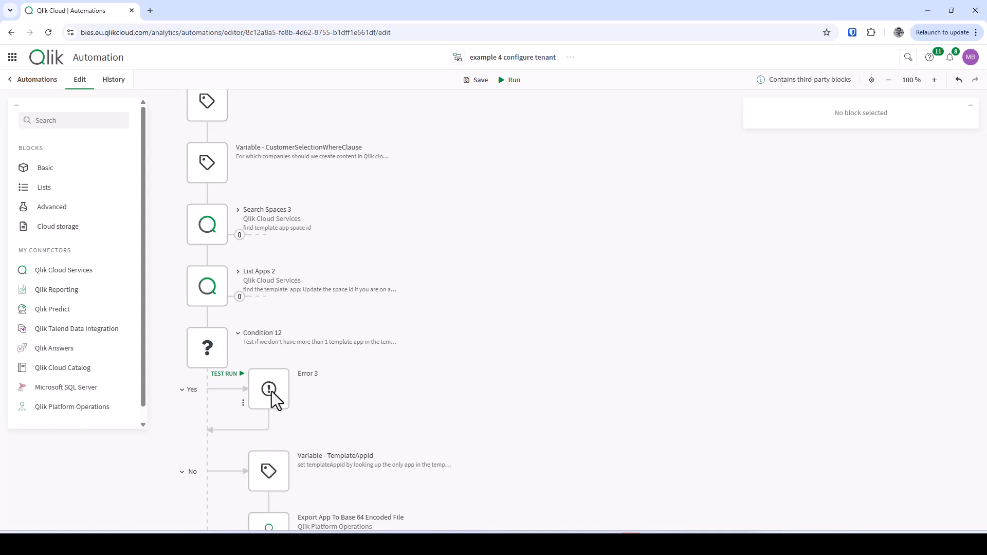
- Review Error 3's stop message and action, then close the block settings
{"action": "left_click", "coordinate": [272, 396]}
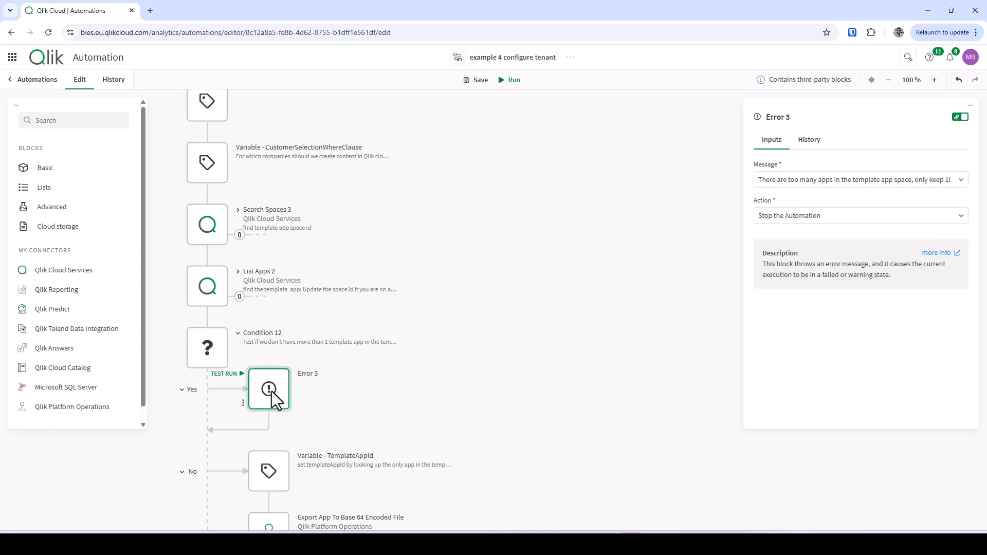
{"action": "mouse_move", "coordinate": [746, 156]}
{"action": "left_mouse_down"}
{"action": "mouse_move", "coordinate": [855, 189]}
{"action": "mouse_move", "coordinate": [971, 204]}
{"action": "left_mouse_up"}
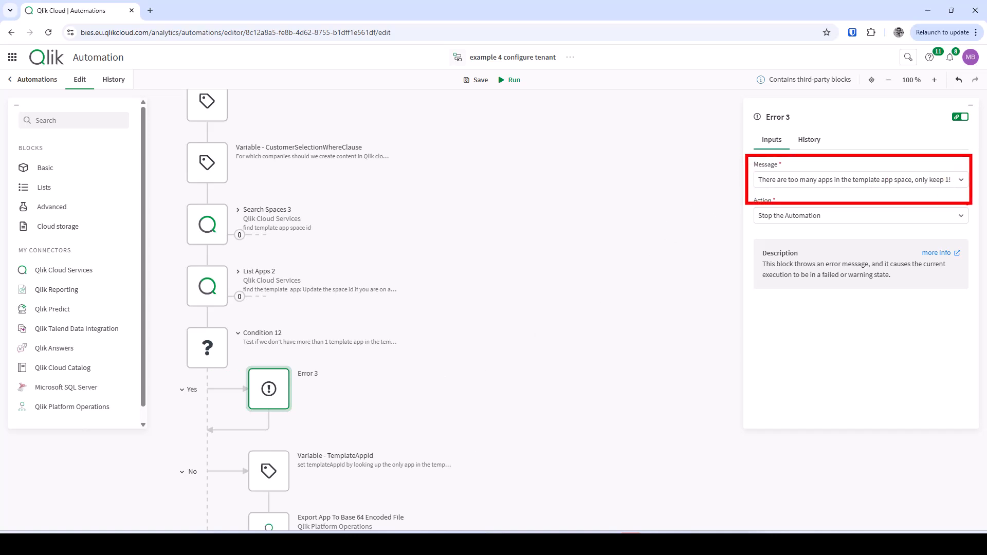
{"action": "key", "text": "Escape"}
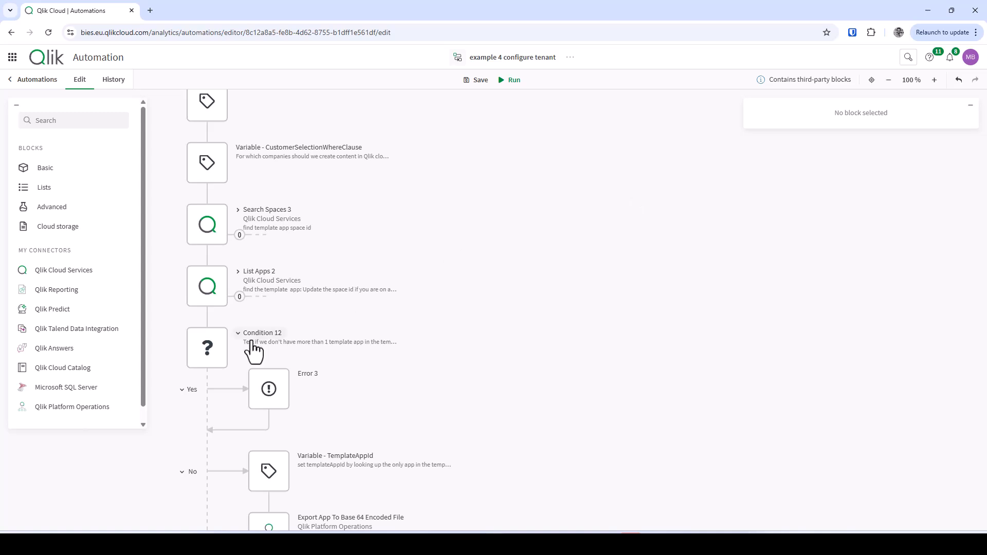
{"action": "scroll", "coordinate": [221, 365], "scroll_direction": "down", "scroll_amount": 2}
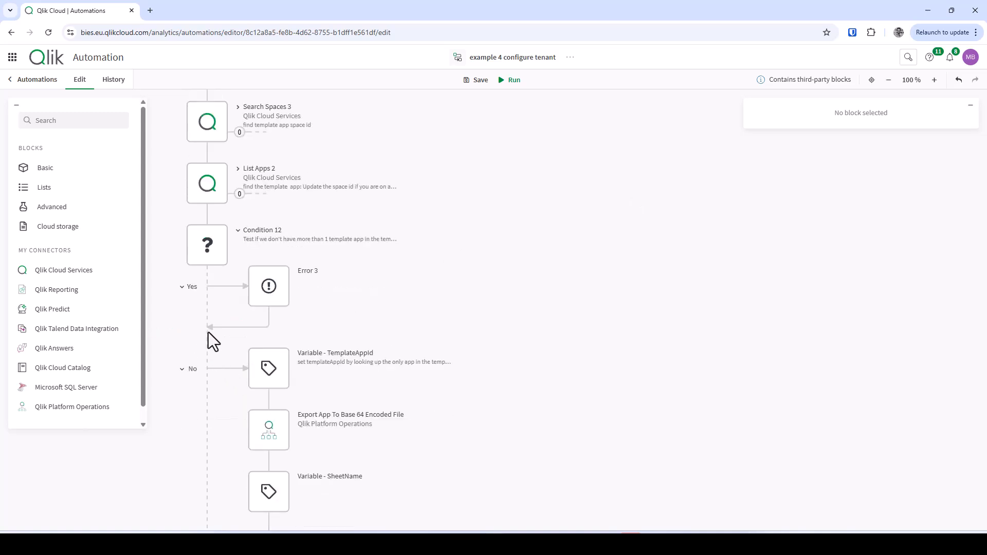
{"action": "scroll", "coordinate": [206, 373], "scroll_direction": "down", "scroll_amount": 3}
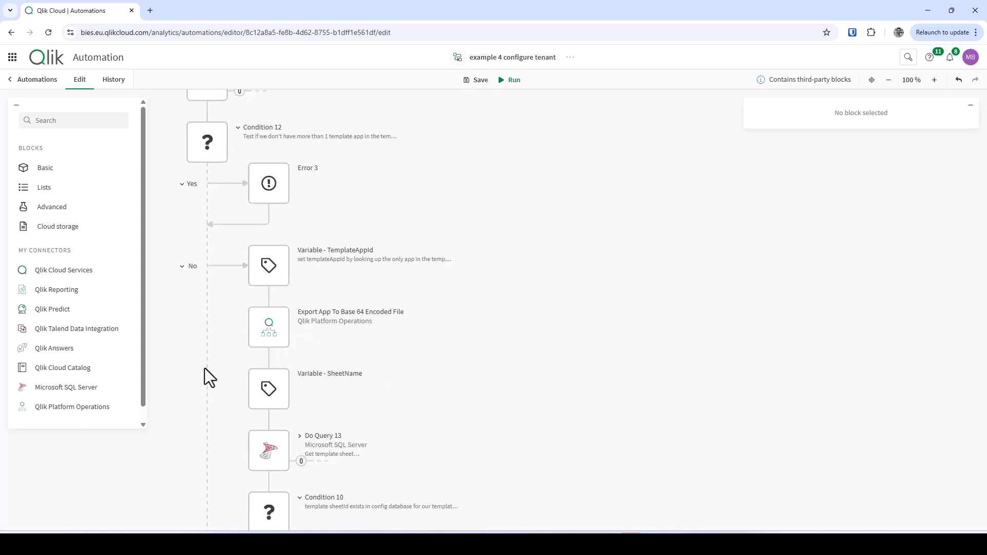
{"action": "scroll", "coordinate": [206, 356], "scroll_direction": "down", "scroll_amount": 1}
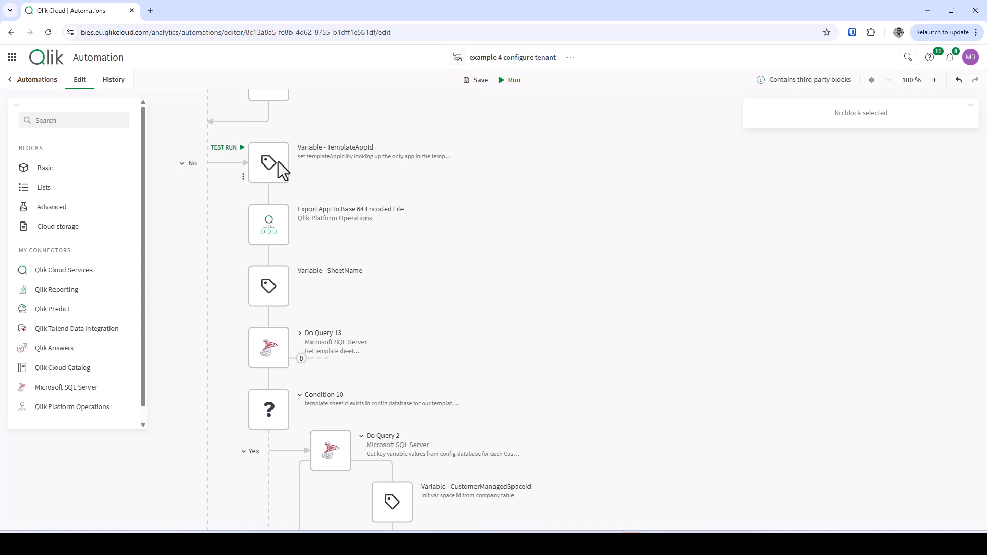
{"action": "left_click", "coordinate": [274, 226]}
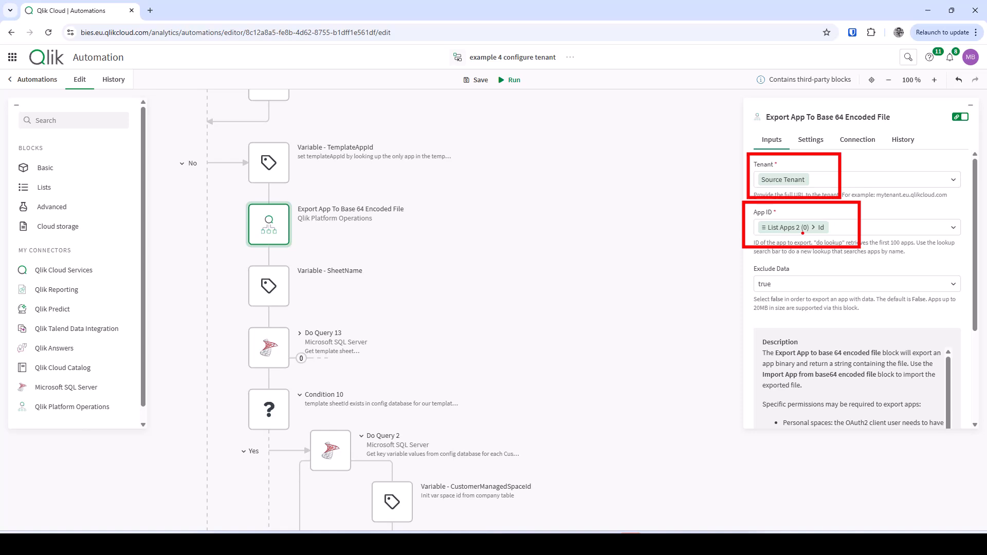
{"action": "left_click", "coordinate": [467, 234]}
{"action": "scroll", "coordinate": [448, 236], "scroll_direction": "up", "scroll_amount": 1}
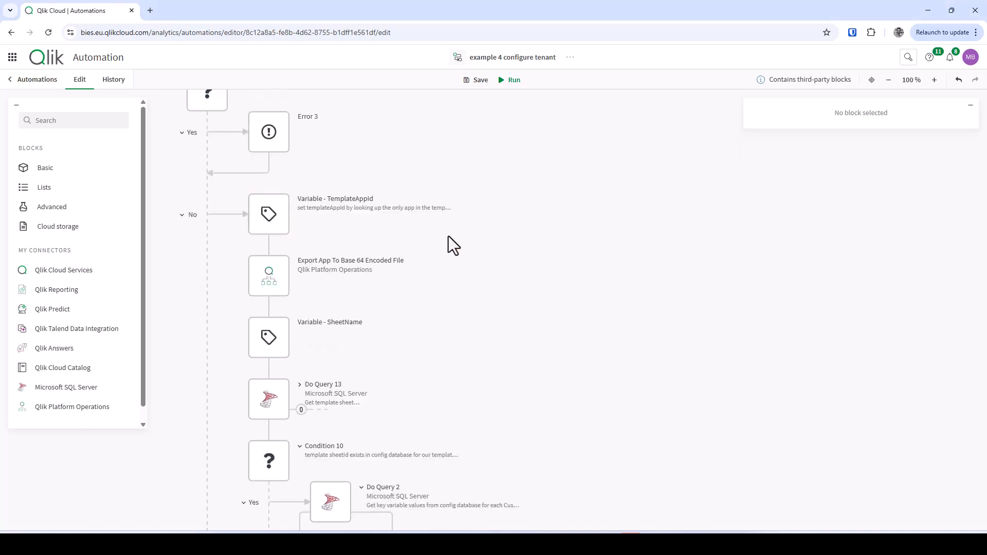
{"action": "scroll", "coordinate": [443, 236], "scroll_direction": "up", "scroll_amount": 1}
{"action": "scroll", "coordinate": [432, 237], "scroll_direction": "up", "scroll_amount": 1}
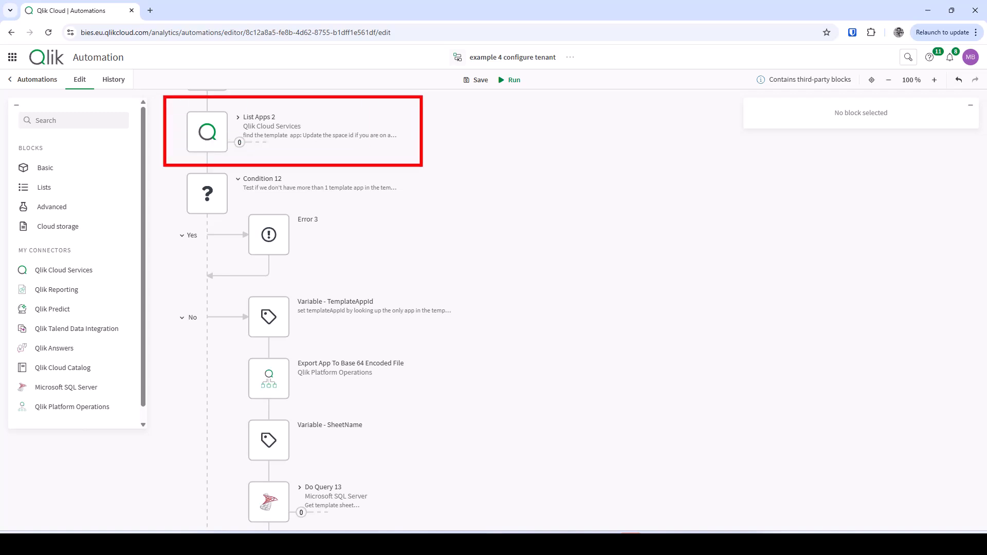
{"action": "left_click", "coordinate": [208, 131]}
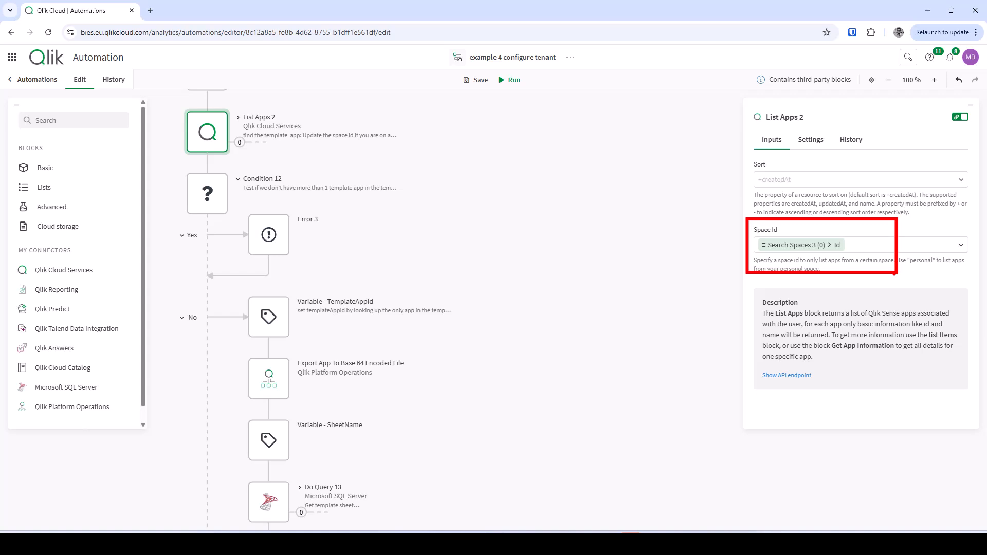
{"action": "left_click", "coordinate": [418, 258]}
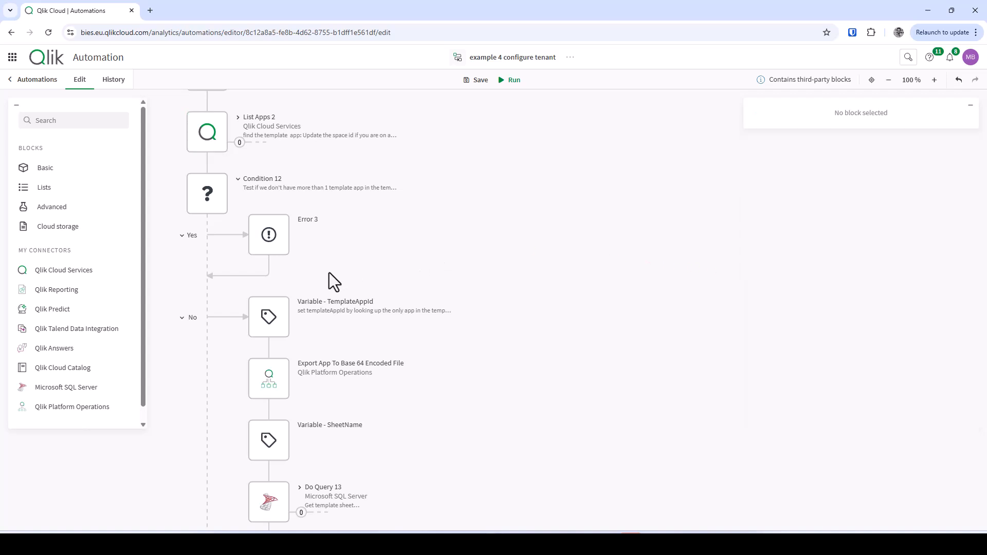
{"action": "scroll", "coordinate": [317, 276], "scroll_direction": "down", "scroll_amount": 2}
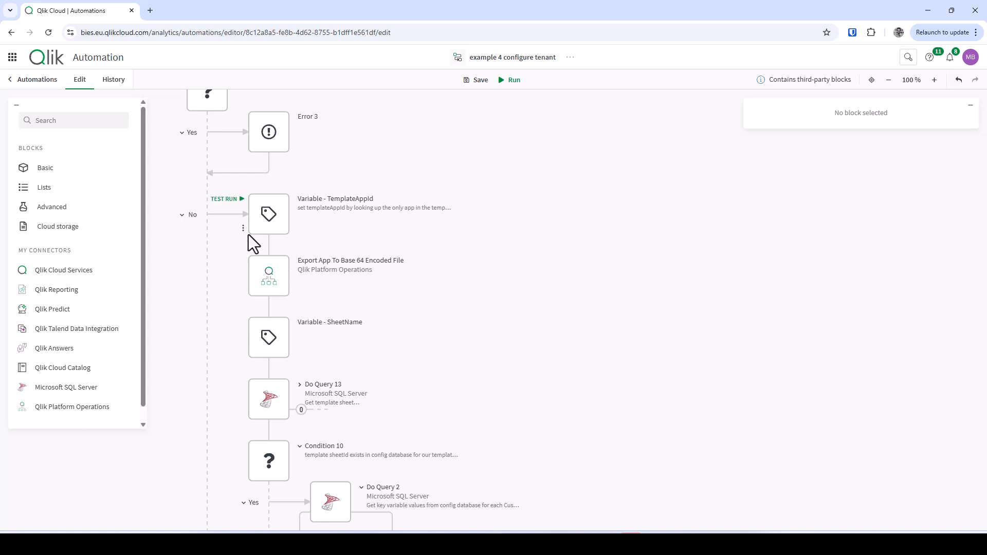
- Scroll to List Spaces and show its inputs: Target Tenant, name filter 'shared', type shared
{"action": "mouse_move", "coordinate": [232, 182]}
{"action": "left_mouse_down"}
{"action": "mouse_move", "coordinate": [480, 241]}
{"action": "mouse_move", "coordinate": [488, 305]}
{"action": "left_mouse_up"}
{"action": "scroll", "coordinate": [352, 358], "scroll_direction": "down", "scroll_amount": 3}
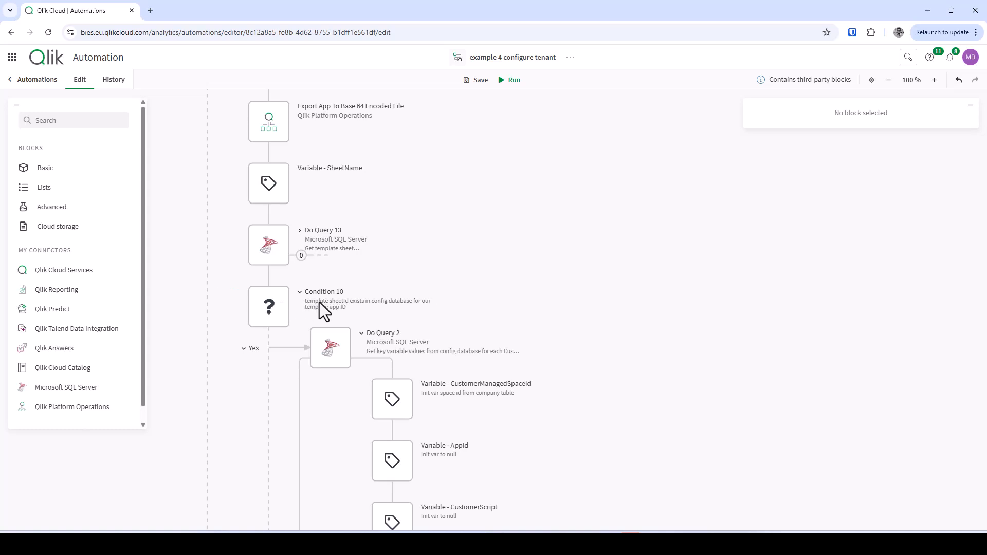
{"action": "scroll", "coordinate": [319, 302], "scroll_direction": "down", "scroll_amount": 2}
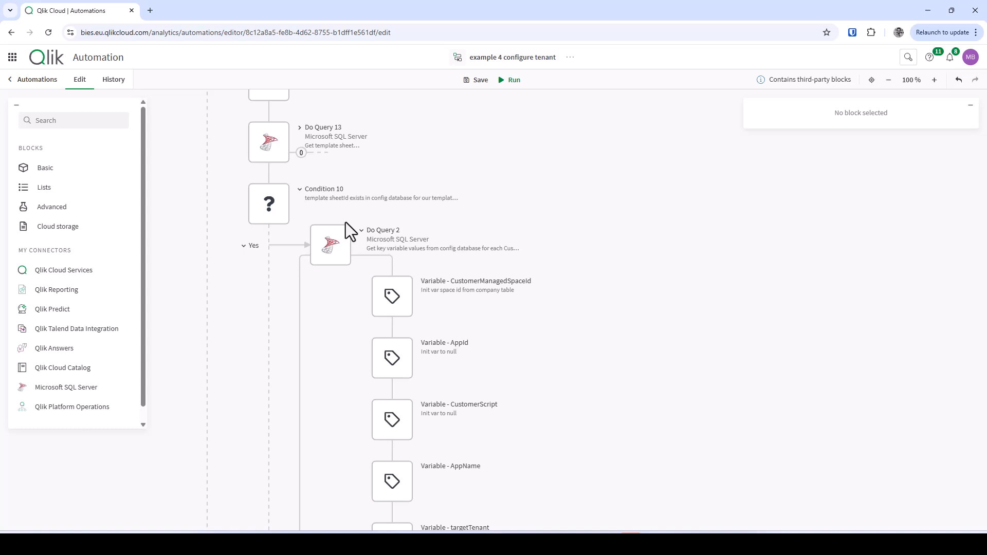
{"action": "mouse_move", "coordinate": [353, 251]}
{"action": "scroll", "coordinate": [551, 473], "scroll_direction": "down", "scroll_amount": 3}
{"action": "scroll", "coordinate": [551, 473], "scroll_direction": "down", "scroll_amount": 3}
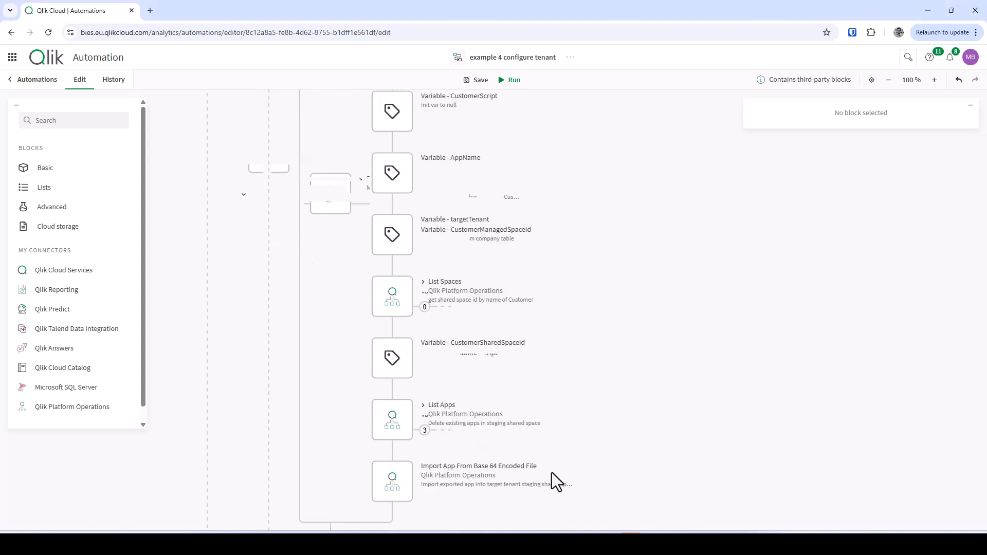
{"action": "scroll", "coordinate": [551, 473], "scroll_direction": "down", "scroll_amount": 1}
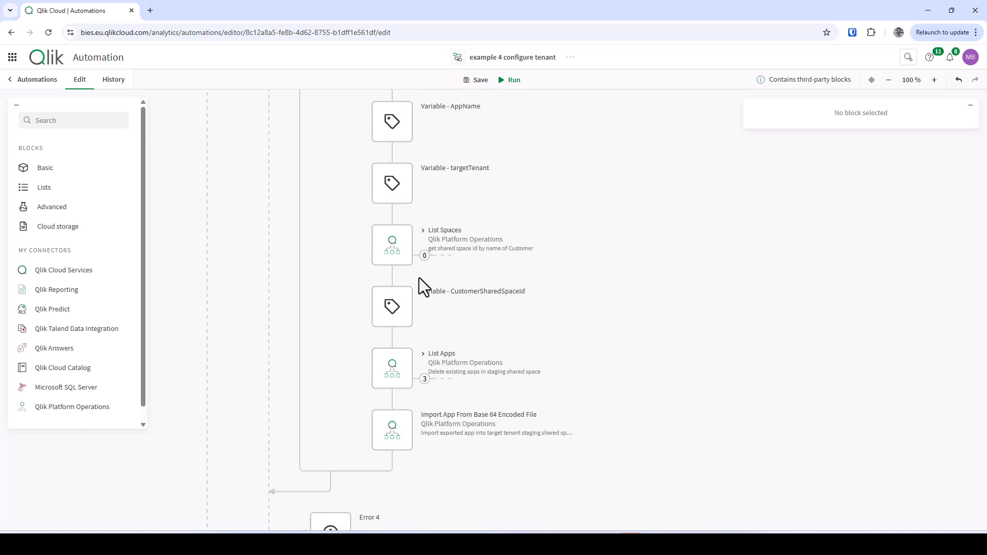
{"action": "left_click", "coordinate": [390, 242]}
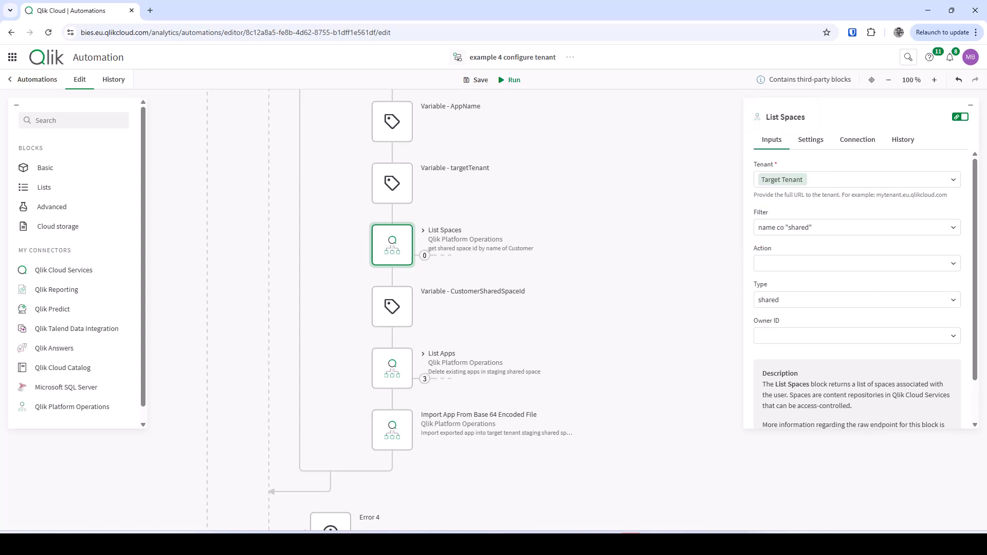
- Inspect the CustomerSharedSpaceId variable, List Apps and Import App From Base 64 Encoded File blocks
{"action": "left_click", "coordinate": [678, 291]}
{"action": "left_click", "coordinate": [404, 306]}
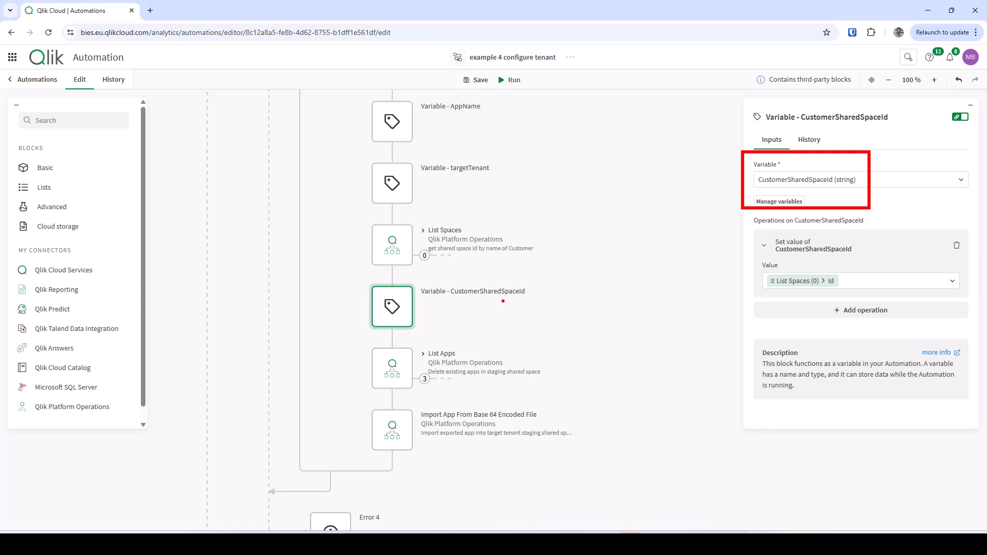
{"action": "left_click", "coordinate": [440, 321]}
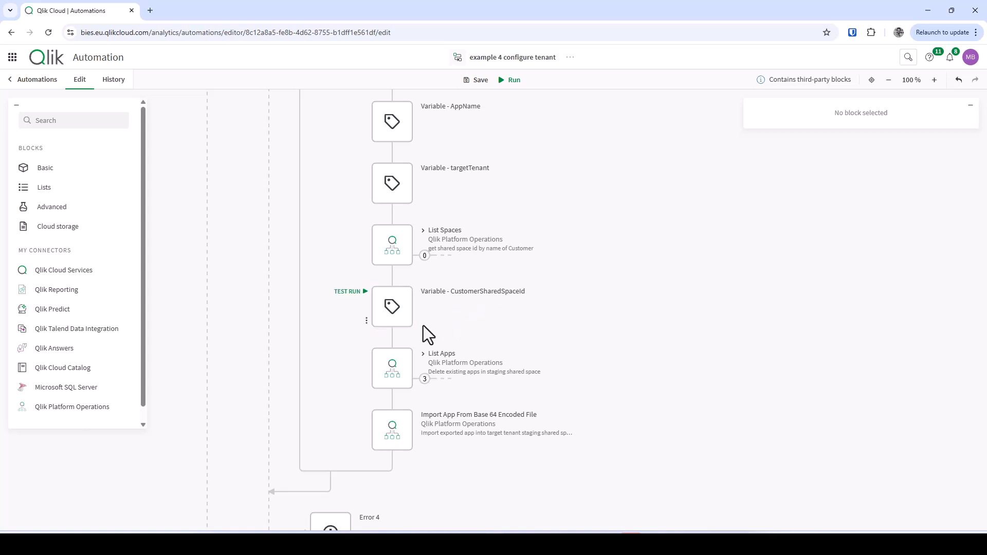
{"action": "left_click", "coordinate": [403, 365]}
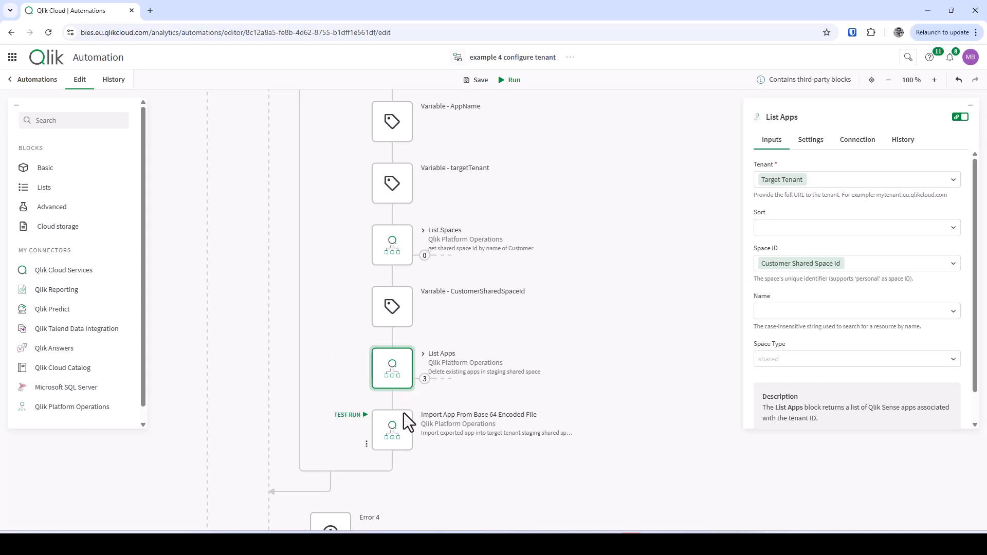
{"action": "left_click", "coordinate": [400, 427]}
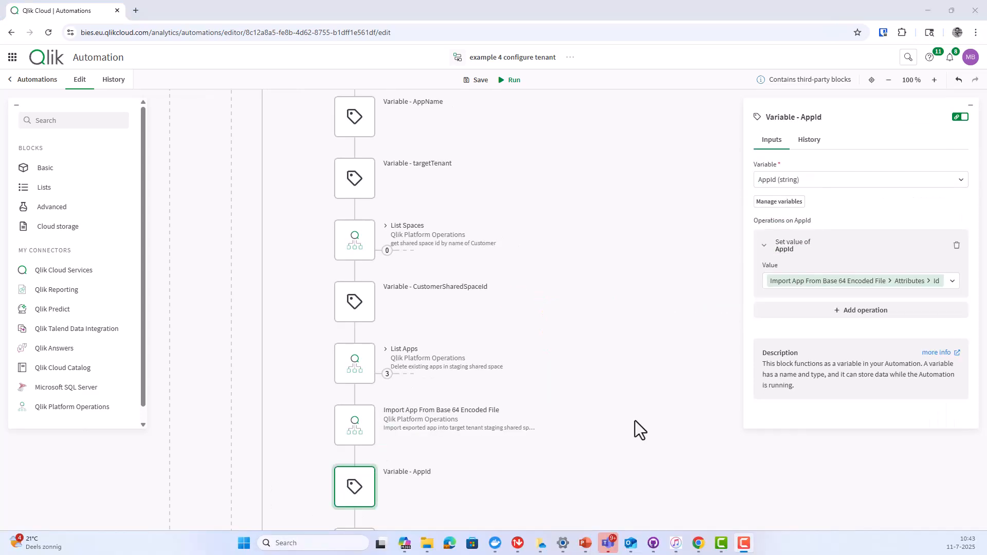
- Review the Get Analytics App Load Script block's inputs, then deselect it
{"action": "scroll", "coordinate": [635, 421], "scroll_direction": "down", "scroll_amount": 5}
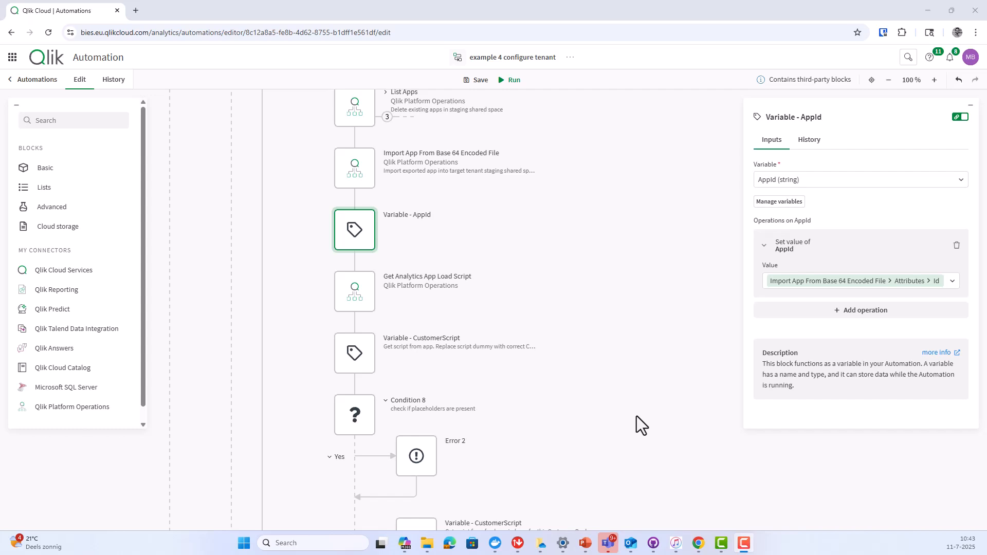
{"action": "left_click", "coordinate": [361, 288]}
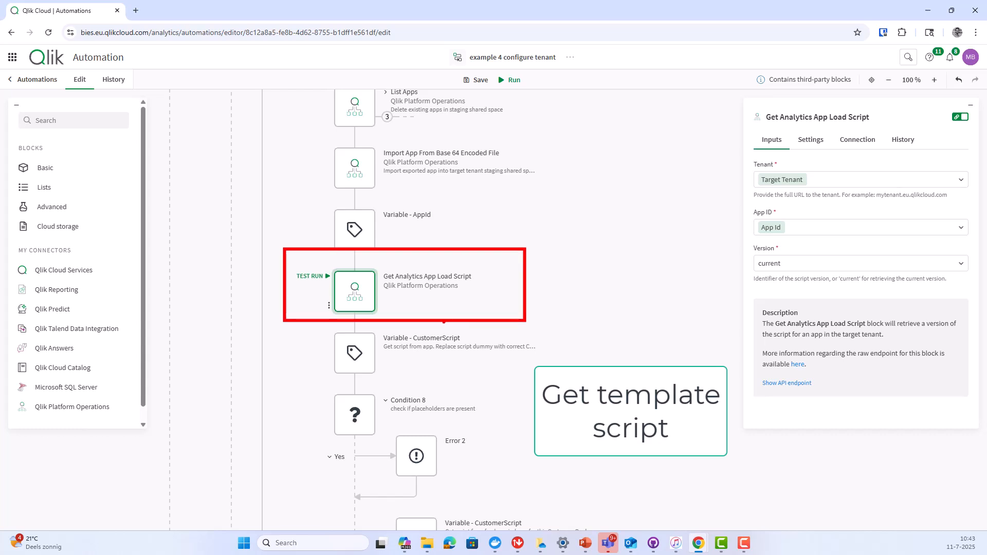
{"action": "left_click", "coordinate": [343, 331]}
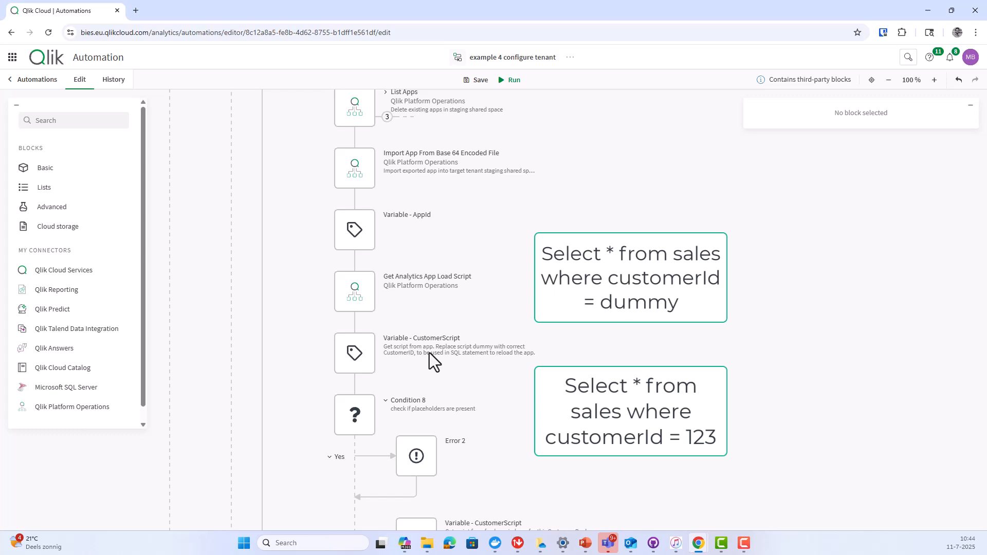
- Scroll down to Case 4 and expand it to show its dev, prod and Other branches
{"action": "scroll", "coordinate": [418, 359], "scroll_direction": "down", "scroll_amount": 3}
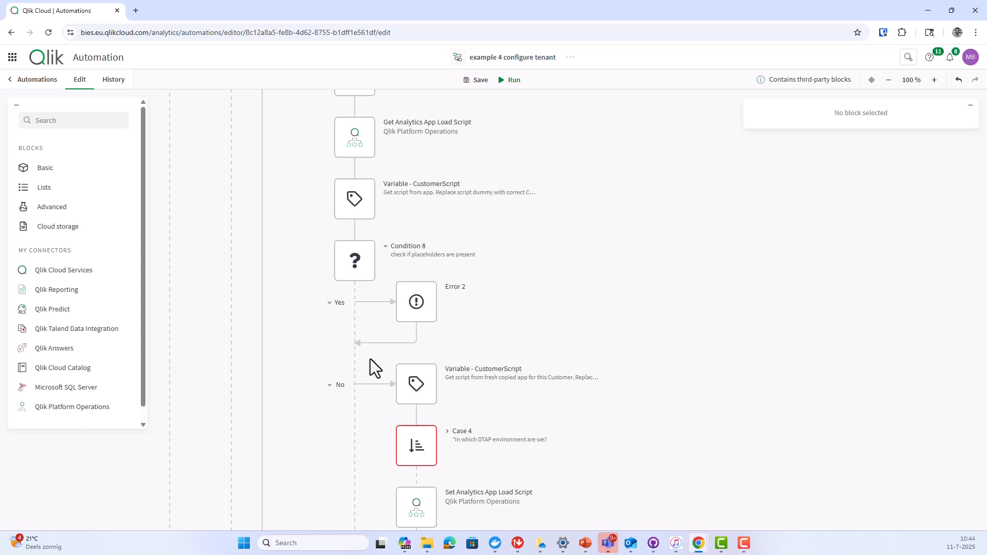
{"action": "left_click_drag", "start_coordinate": [311, 222], "coordinate": [542, 356]}
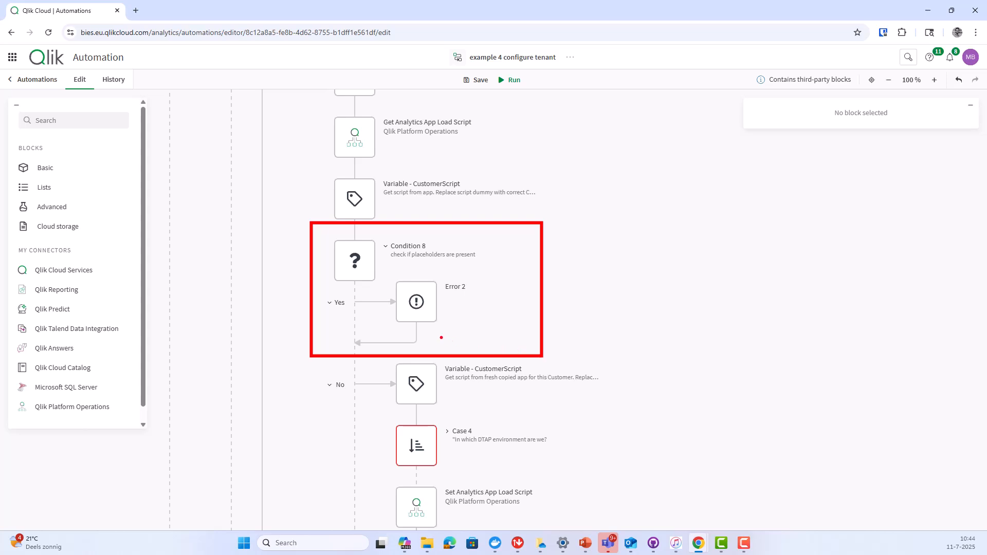
{"action": "scroll", "coordinate": [439, 336], "scroll_direction": "down", "scroll_amount": 3}
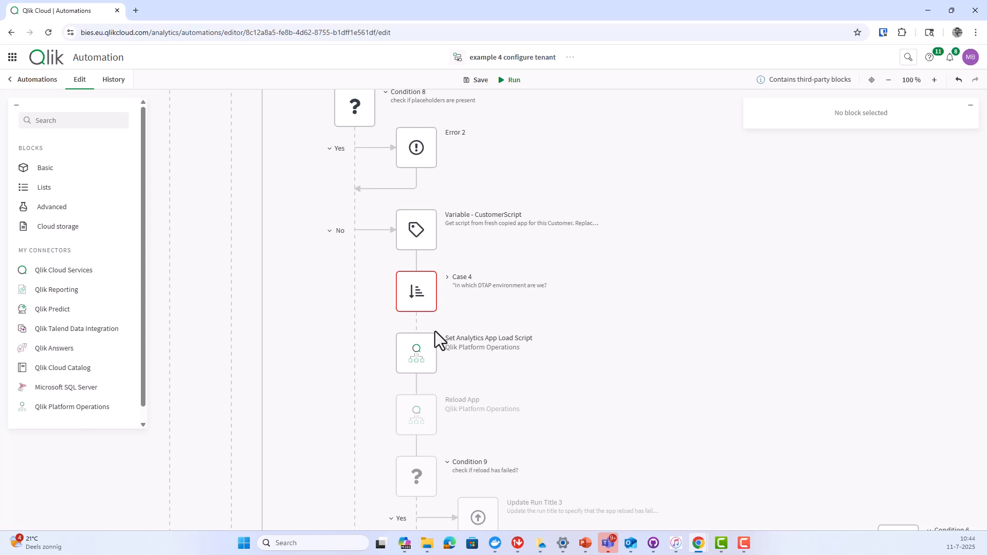
{"action": "scroll", "coordinate": [435, 331], "scroll_direction": "down", "scroll_amount": 1}
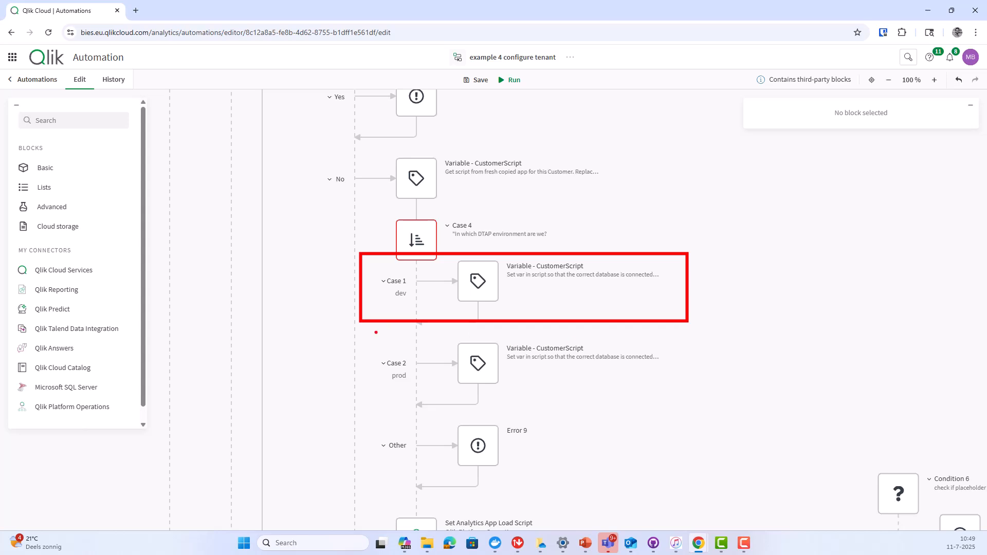
{"action": "mouse_move", "coordinate": [359, 330]}
{"action": "left_mouse_down"}
{"action": "mouse_move", "coordinate": [403, 351]}
{"action": "mouse_move", "coordinate": [687, 414]}
{"action": "mouse_move", "coordinate": [705, 400]}
{"action": "left_mouse_up"}
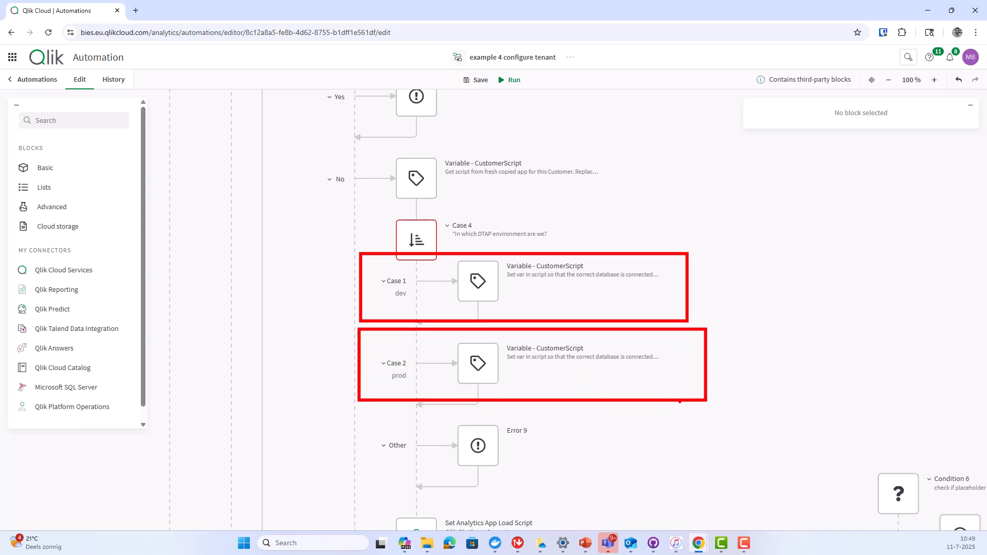
{"action": "key", "text": "Escape"}
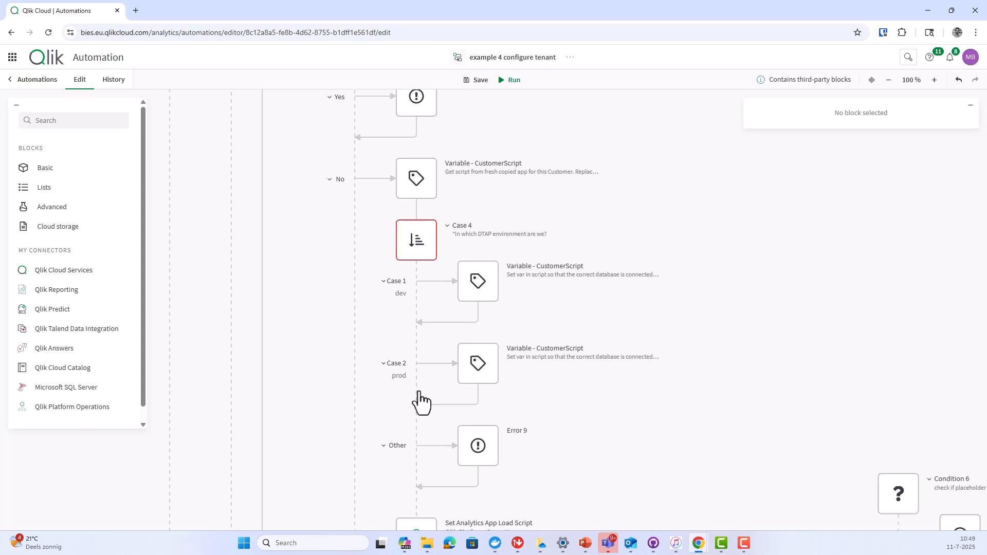
{"action": "key", "text": "ctrl+2"}
{"action": "left_click_drag", "start_coordinate": [368, 406], "coordinate": [605, 497]}
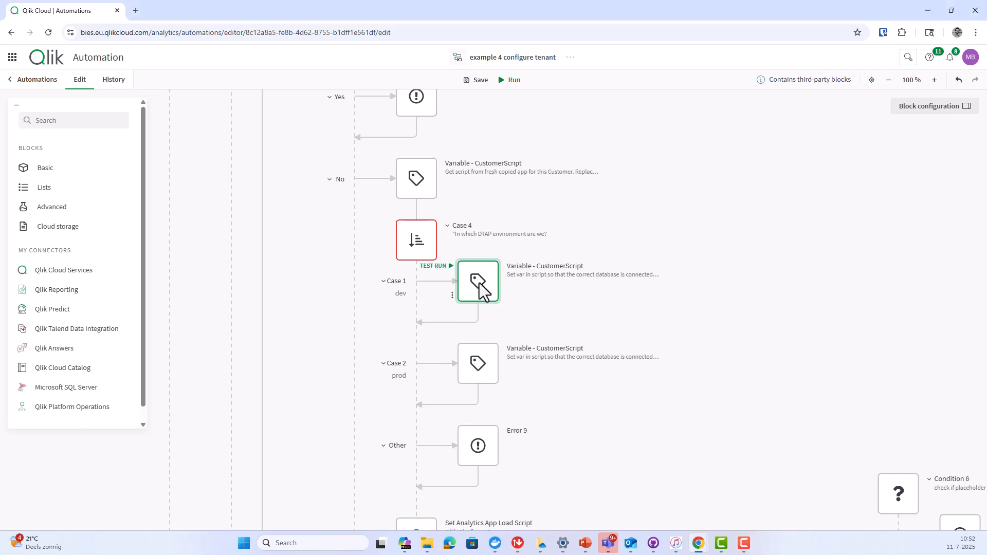
- Review the dev CustomerScript Replace formula swapping #DATABASE for -Dev, then collapse Case 4
{"action": "left_click", "coordinate": [906, 107]}
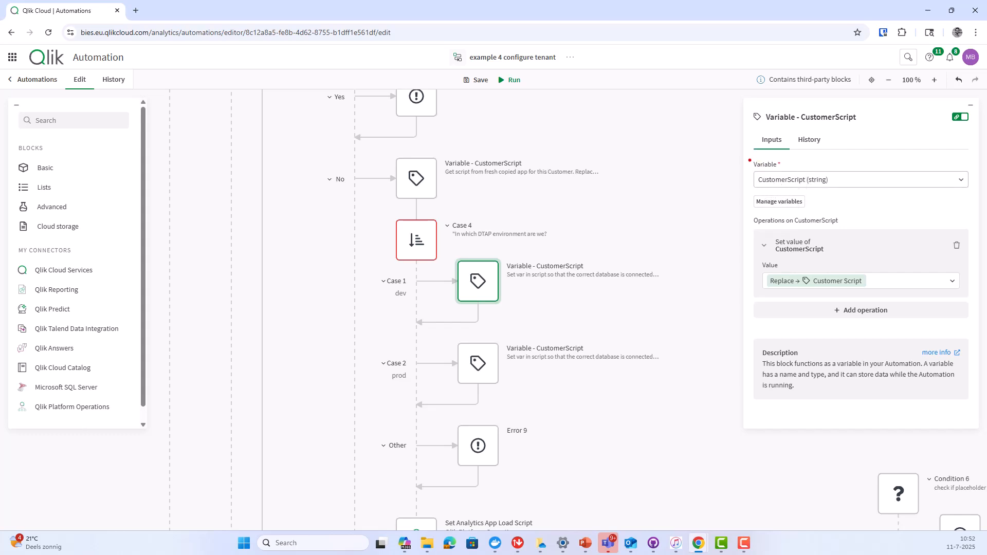
{"action": "mouse_move", "coordinate": [745, 155]}
{"action": "left_mouse_down"}
{"action": "mouse_move", "coordinate": [779, 175]}
{"action": "mouse_move", "coordinate": [846, 189]}
{"action": "left_mouse_up"}
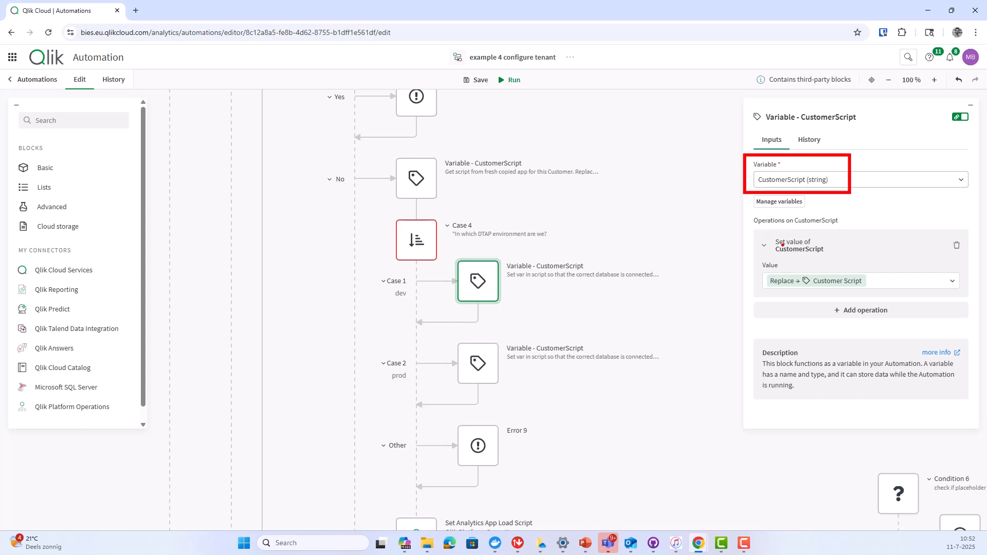
{"action": "key", "text": "Escape"}
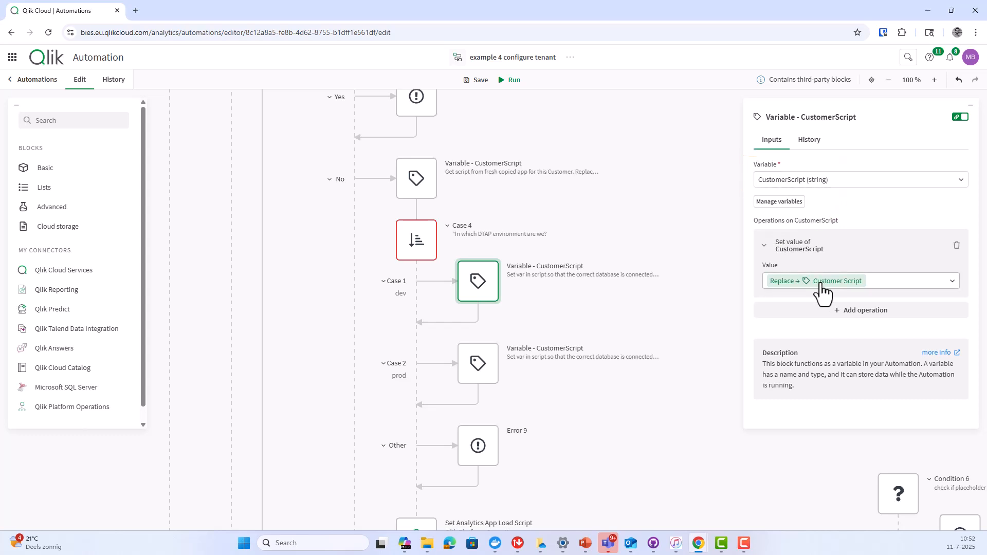
{"action": "left_click", "coordinate": [820, 284]}
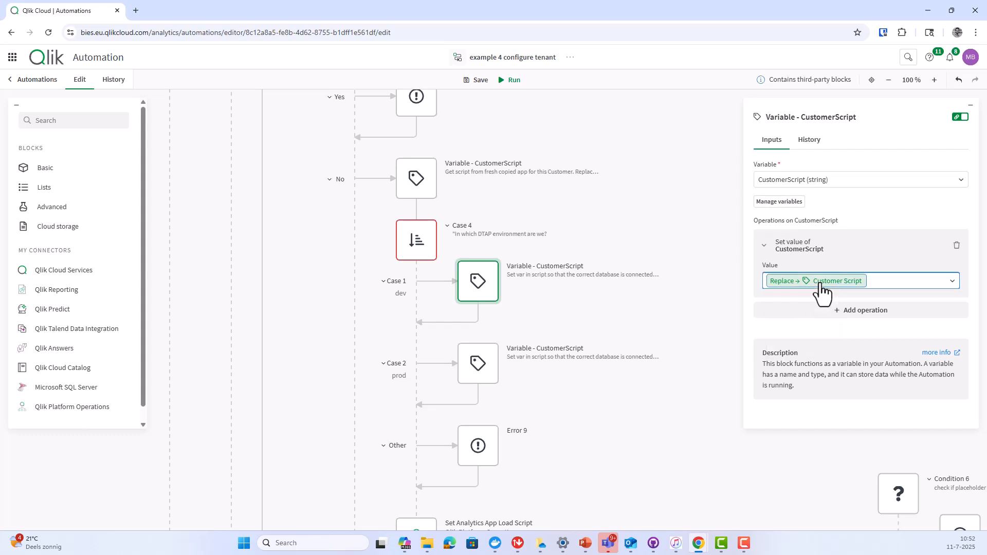
{"action": "left_click", "coordinate": [820, 284]}
{"action": "left_click", "coordinate": [800, 316]}
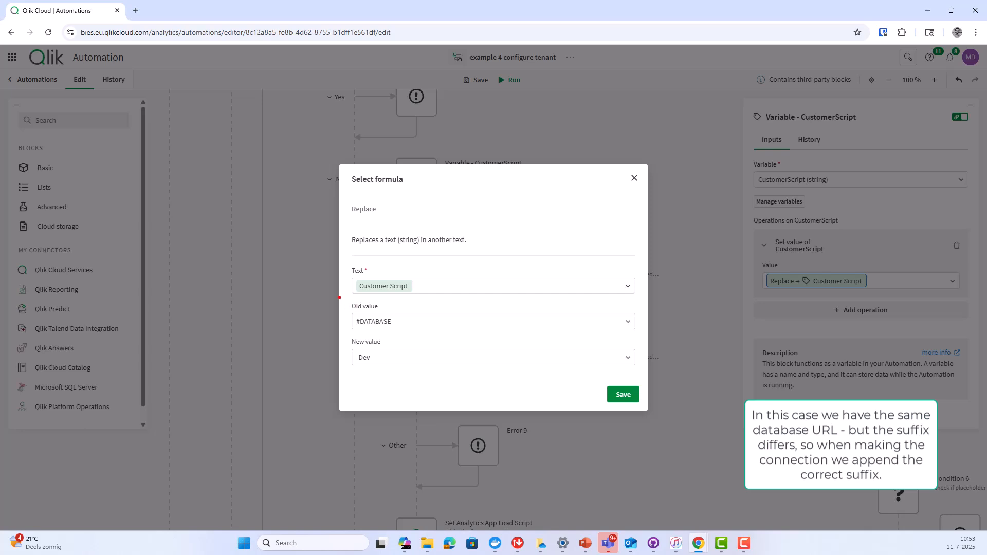
{"action": "left_click_drag", "start_coordinate": [339, 298], "coordinate": [411, 332]}
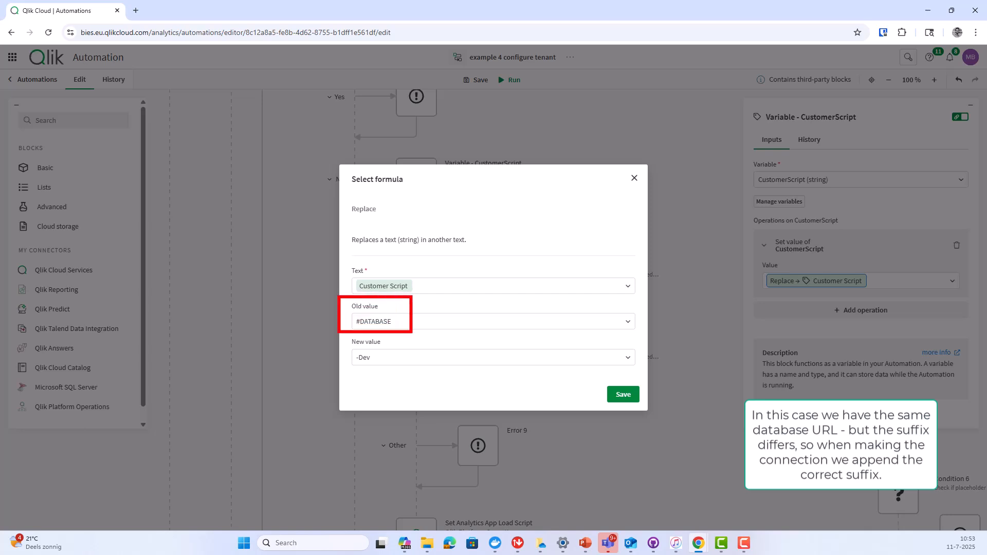
{"action": "left_click_drag", "start_coordinate": [338, 335], "coordinate": [397, 371]}
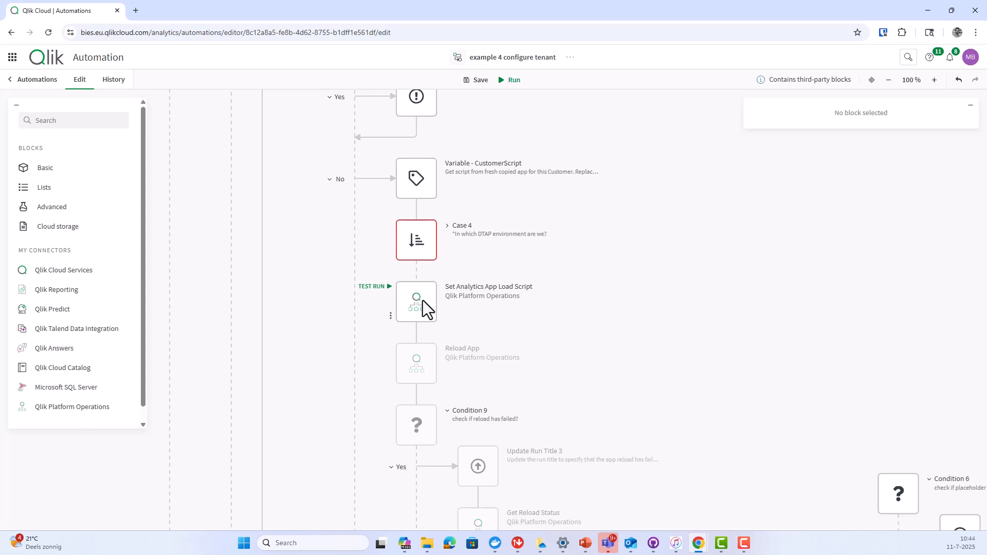
{"action": "left_click", "coordinate": [423, 301]}
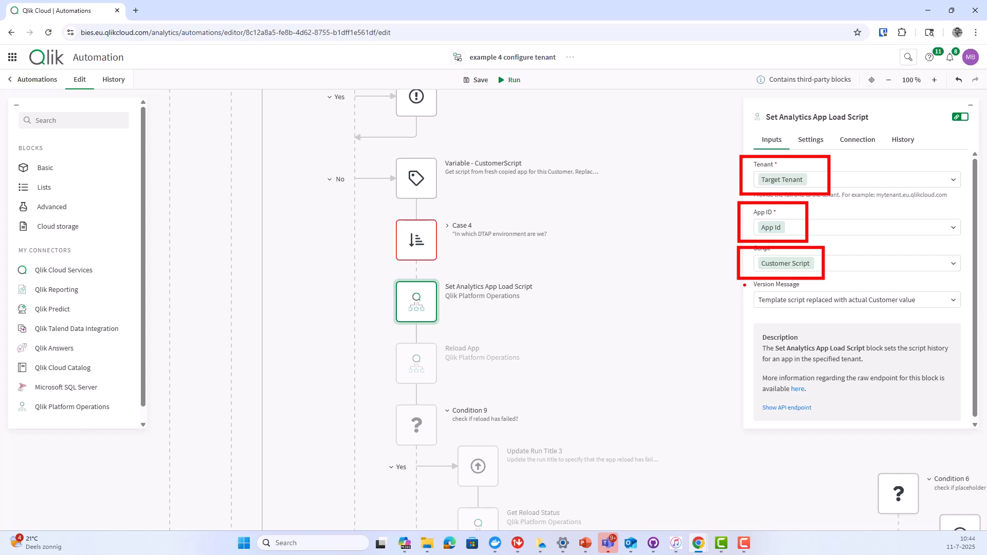
{"action": "key", "text": "Escape"}
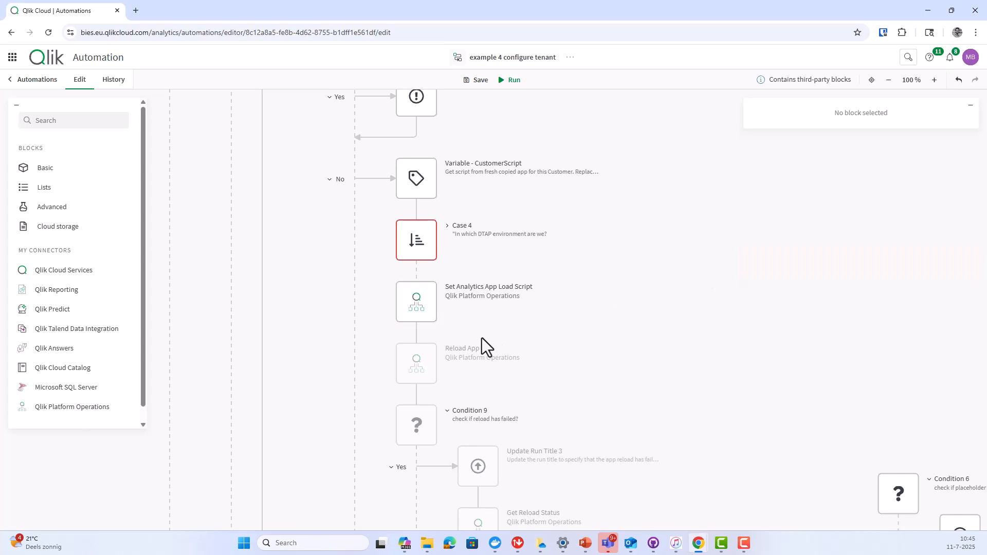
{"action": "left_click", "coordinate": [427, 363]}
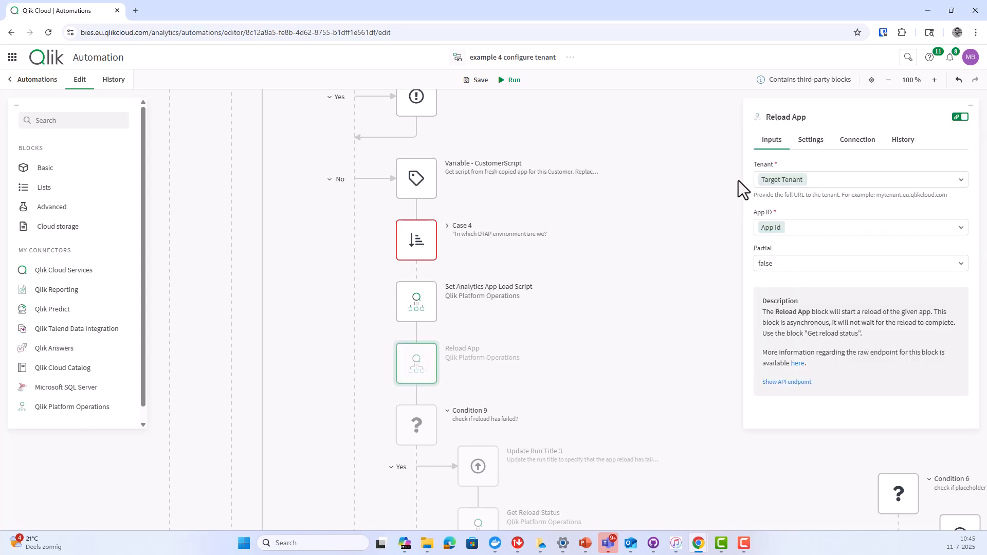
{"action": "left_click_drag", "start_coordinate": [740, 153], "coordinate": [816, 194]}
{"action": "left_click_drag", "start_coordinate": [741, 206], "coordinate": [798, 240]}
{"action": "left_click", "coordinate": [640, 305]}
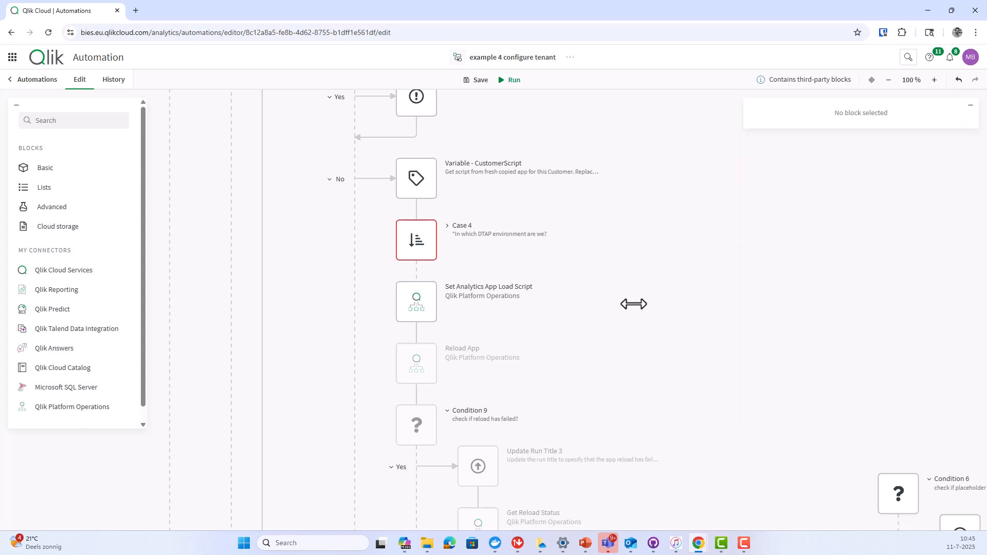
{"action": "scroll", "coordinate": [634, 305], "scroll_direction": "down", "scroll_amount": 3}
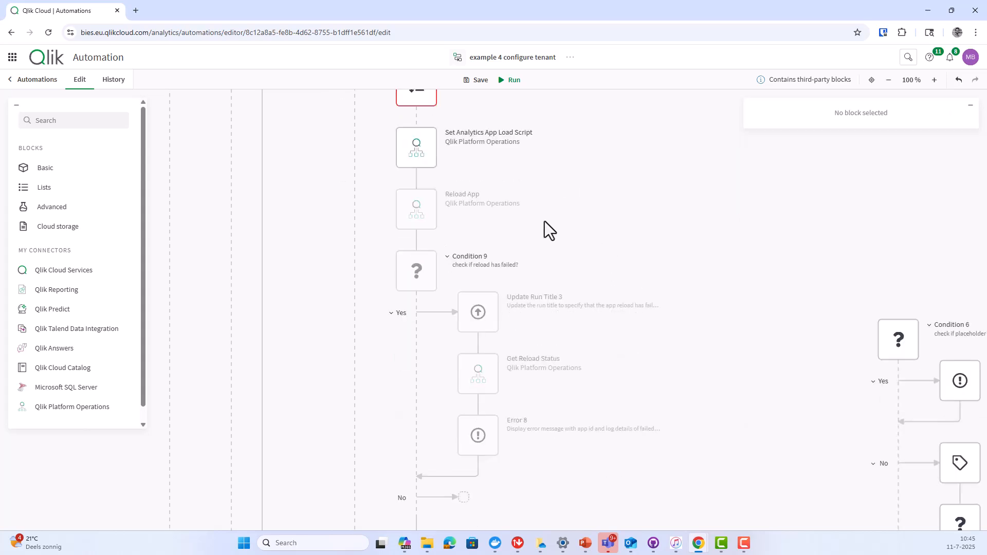
{"action": "left_click", "coordinate": [418, 279]}
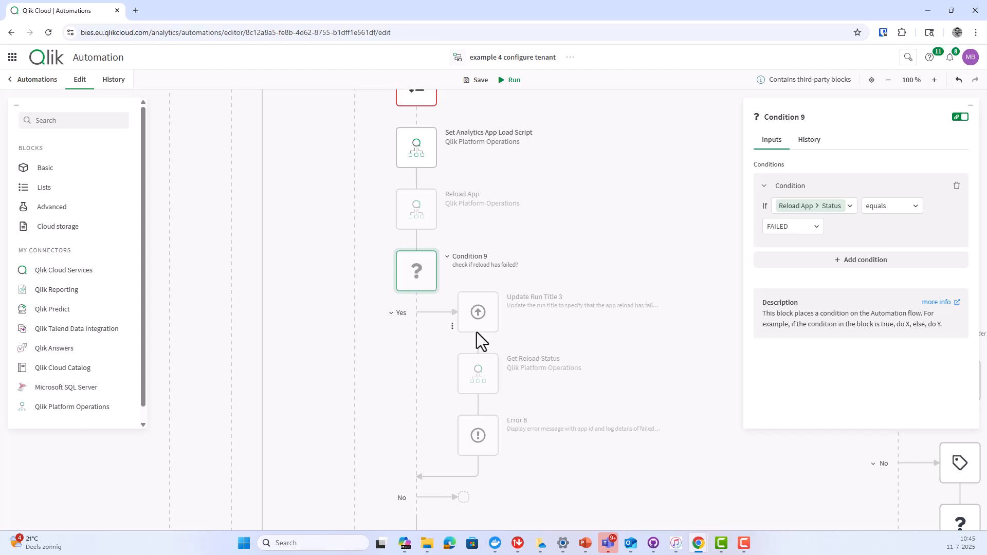
{"action": "left_click", "coordinate": [493, 376]}
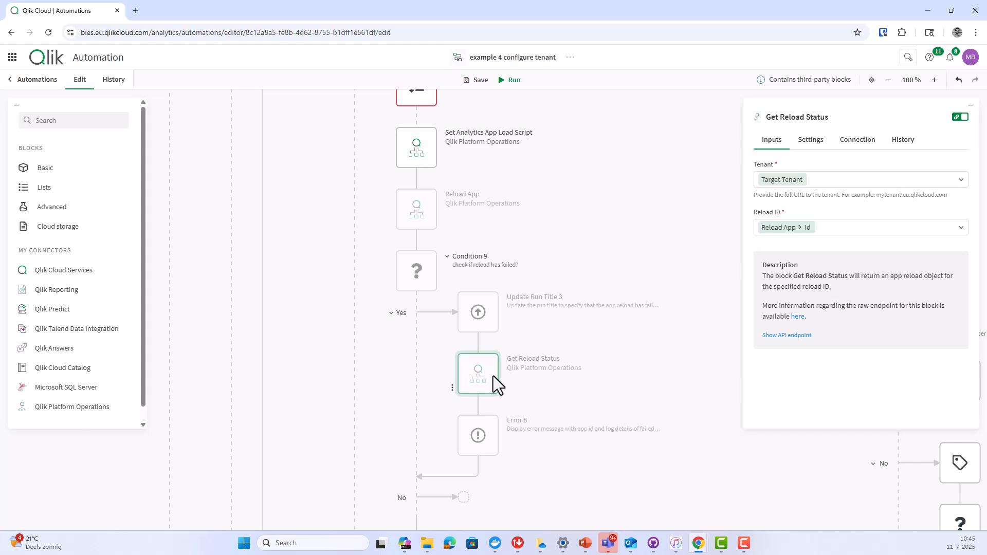
{"action": "left_click", "coordinate": [483, 439]}
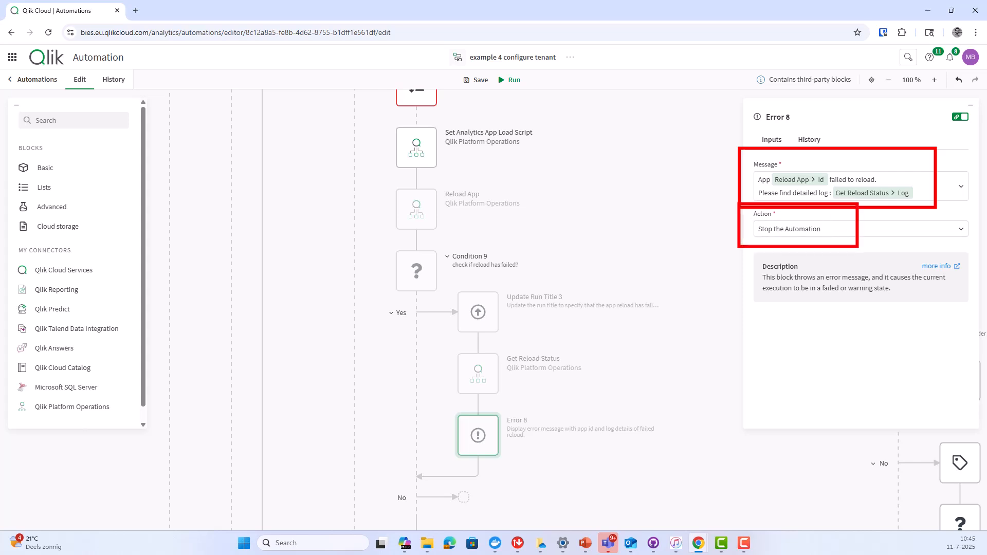
{"action": "key", "text": "Escape"}
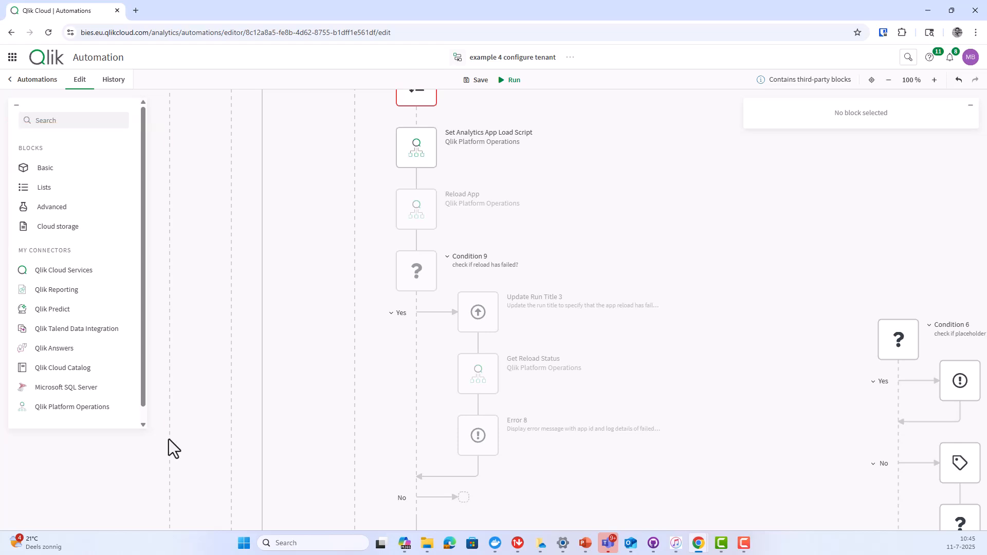
- Review List Apps 3's inputs and Condition 2's check for an existing managed-space app
{"action": "scroll", "coordinate": [666, 340], "scroll_direction": "down", "scroll_amount": 8}
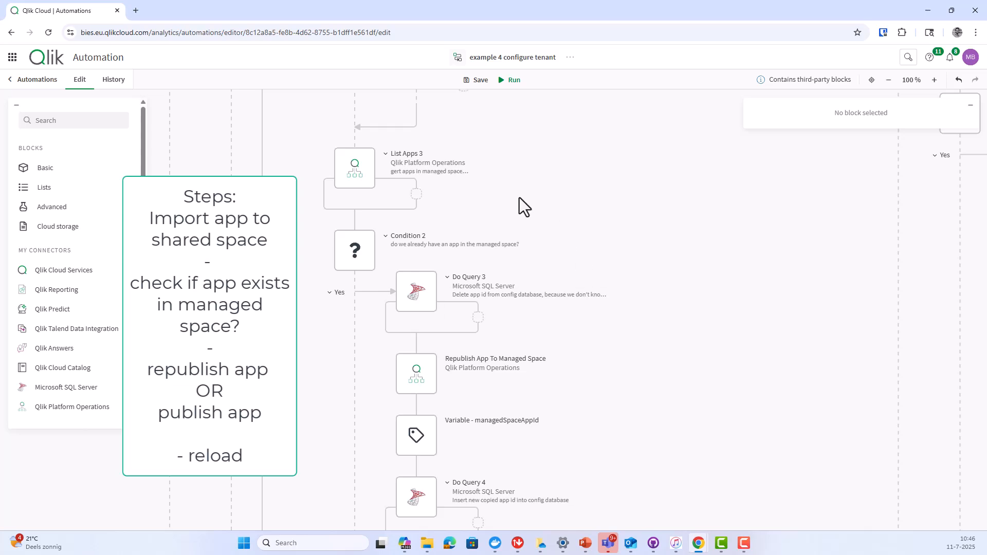
{"action": "left_click_drag", "start_coordinate": [310, 134], "coordinate": [524, 212]}
{"action": "left_click", "coordinate": [369, 164]}
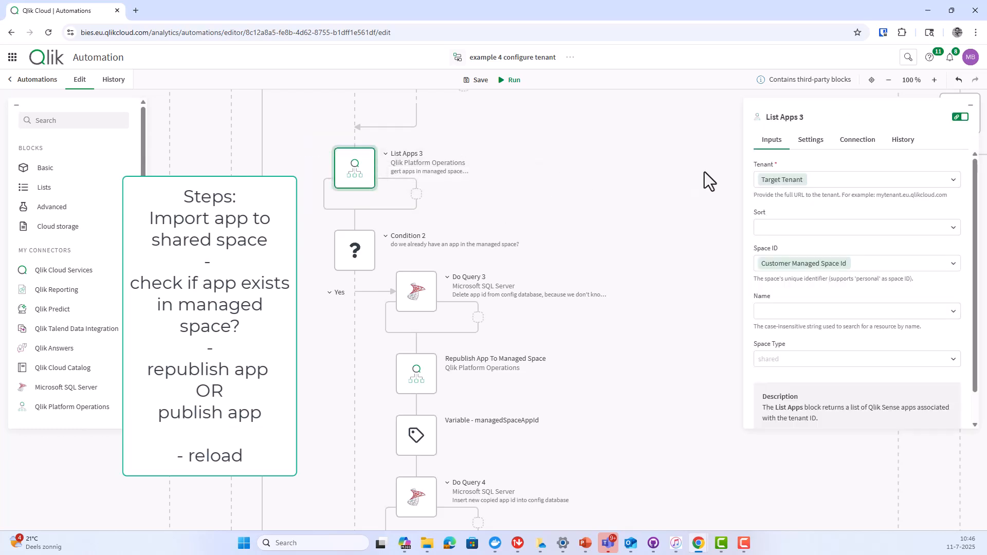
{"action": "left_click_drag", "start_coordinate": [740, 149], "coordinate": [819, 194]}
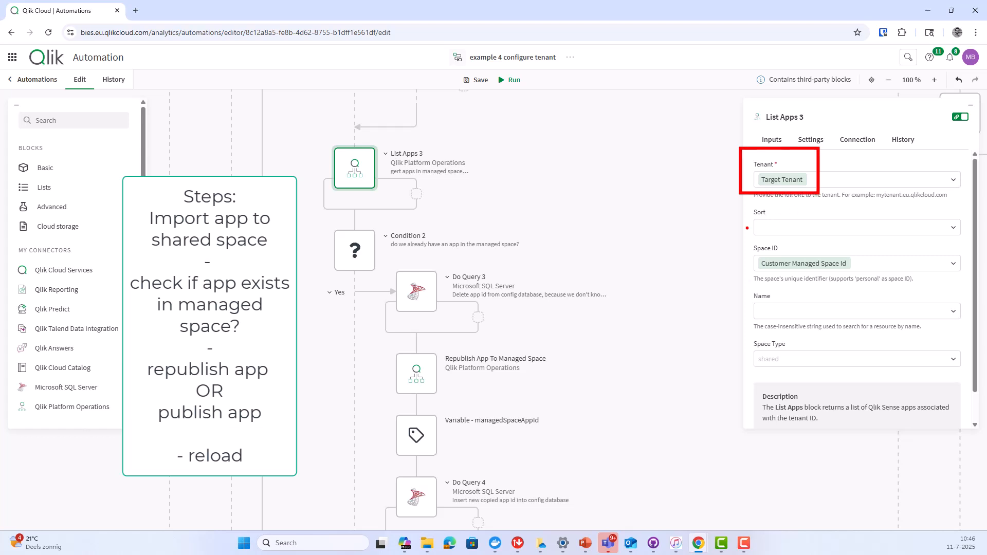
{"action": "left_click_drag", "start_coordinate": [741, 229], "coordinate": [756, 243]}
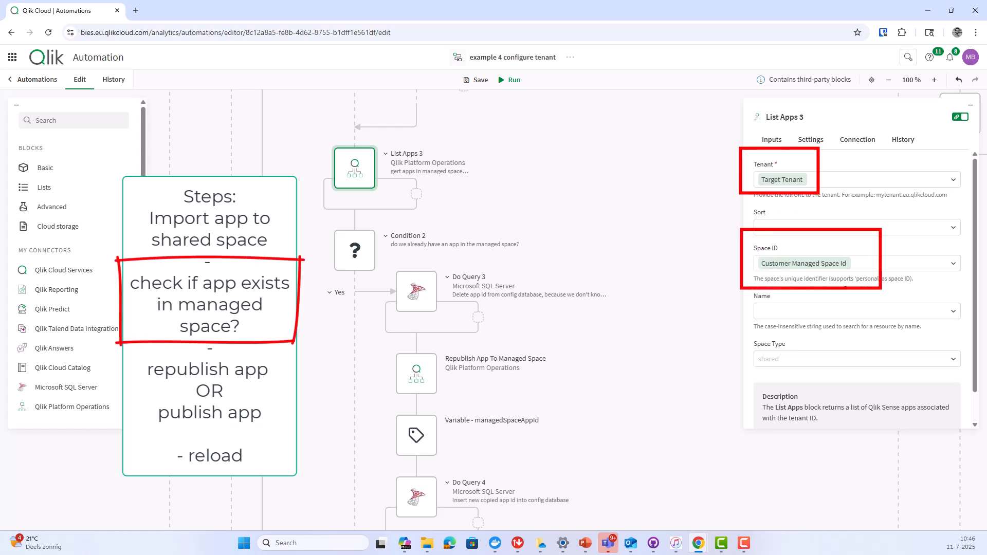
{"action": "left_click", "coordinate": [691, 298]}
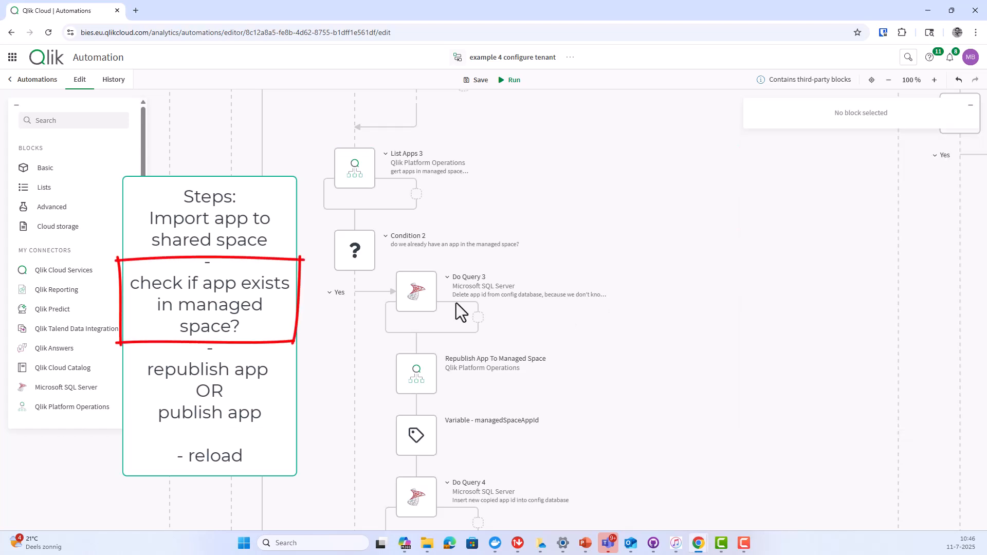
{"action": "left_click", "coordinate": [353, 252]}
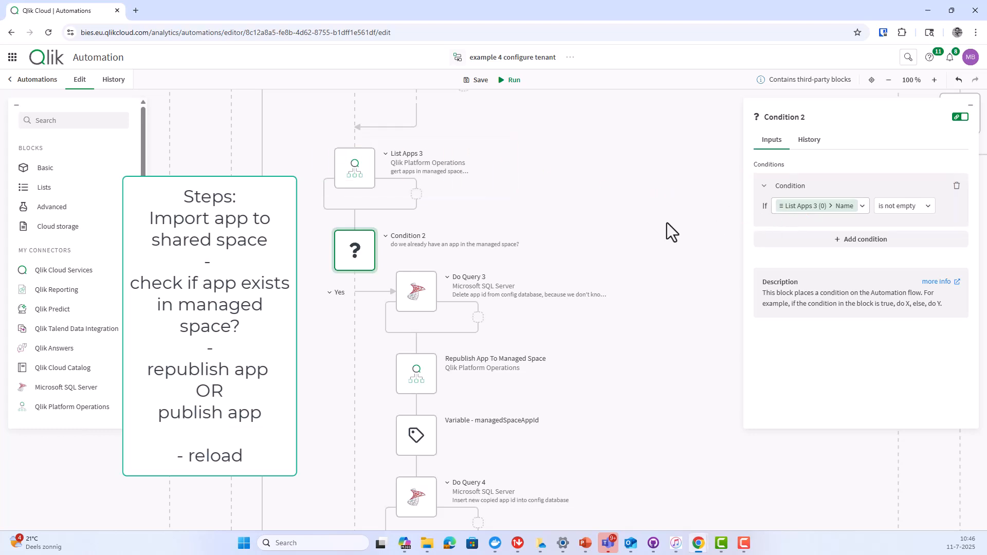
{"action": "left_click", "coordinate": [538, 256]}
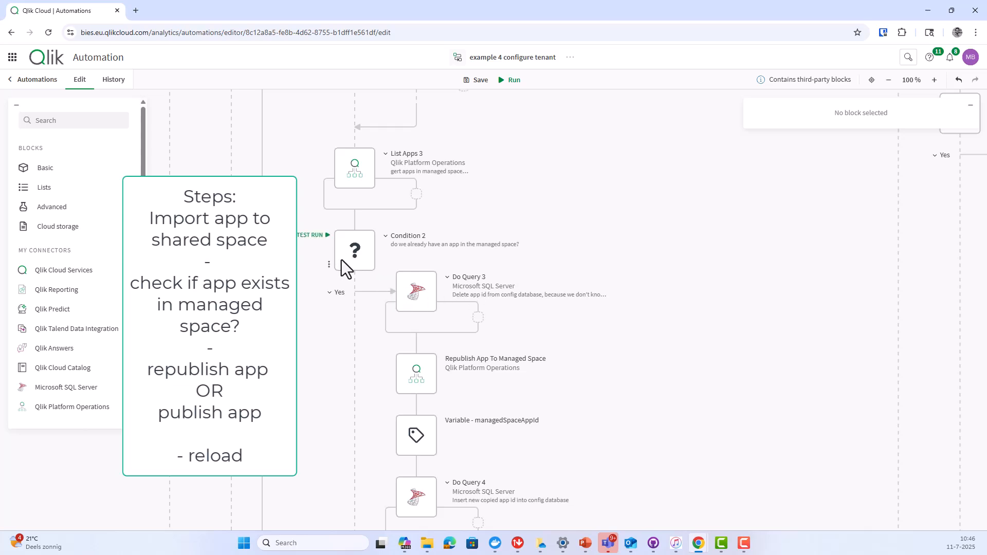
- Review Do Query 3's delete query and the managedSpaceAppId variable's value, then deselect
{"action": "left_click", "coordinate": [421, 292]}
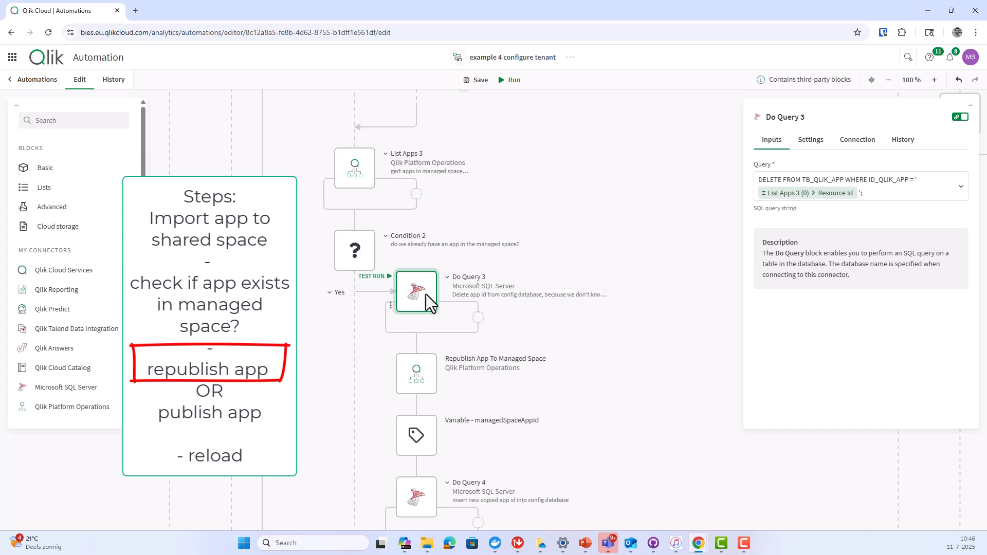
{"action": "scroll", "coordinate": [416, 332], "scroll_direction": "down", "scroll_amount": 4}
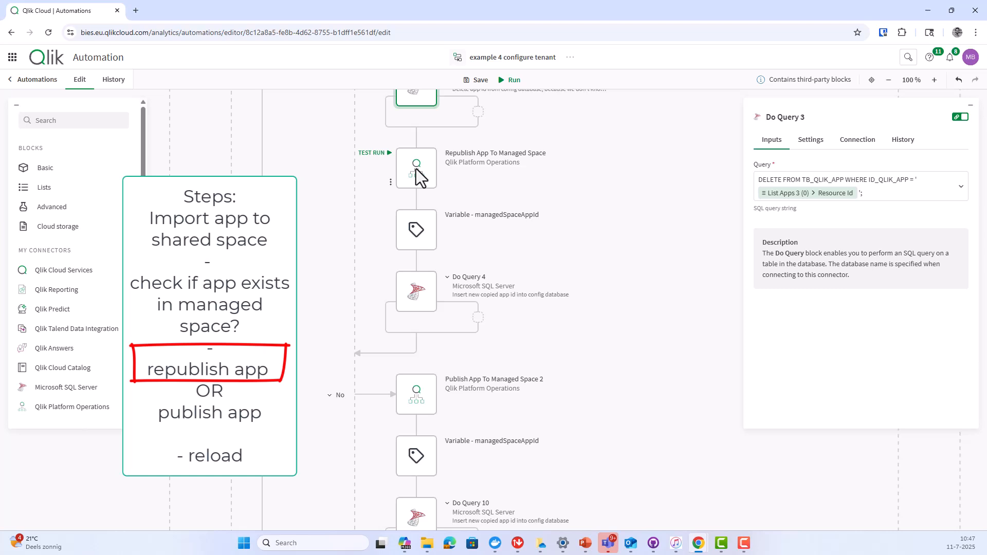
{"action": "left_click", "coordinate": [418, 231]}
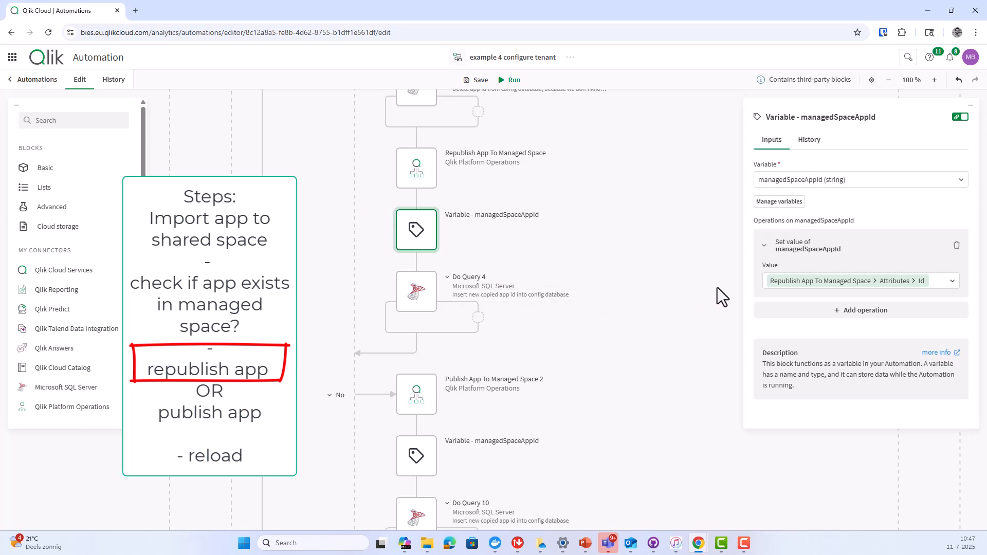
{"action": "mouse_move", "coordinate": [754, 259]}
{"action": "left_mouse_down"}
{"action": "mouse_move", "coordinate": [876, 301]}
{"action": "mouse_move", "coordinate": [954, 268]}
{"action": "mouse_move", "coordinate": [799, 262]}
{"action": "mouse_move", "coordinate": [552, 171]}
{"action": "left_mouse_up"}
{"action": "mouse_move", "coordinate": [392, 140]}
{"action": "left_mouse_down"}
{"action": "mouse_move", "coordinate": [442, 201]}
{"action": "mouse_move", "coordinate": [545, 202]}
{"action": "mouse_move", "coordinate": [553, 154]}
{"action": "mouse_move", "coordinate": [378, 141]}
{"action": "left_mouse_up"}
{"action": "key", "text": "Escape"}
{"action": "left_click", "coordinate": [521, 234]}
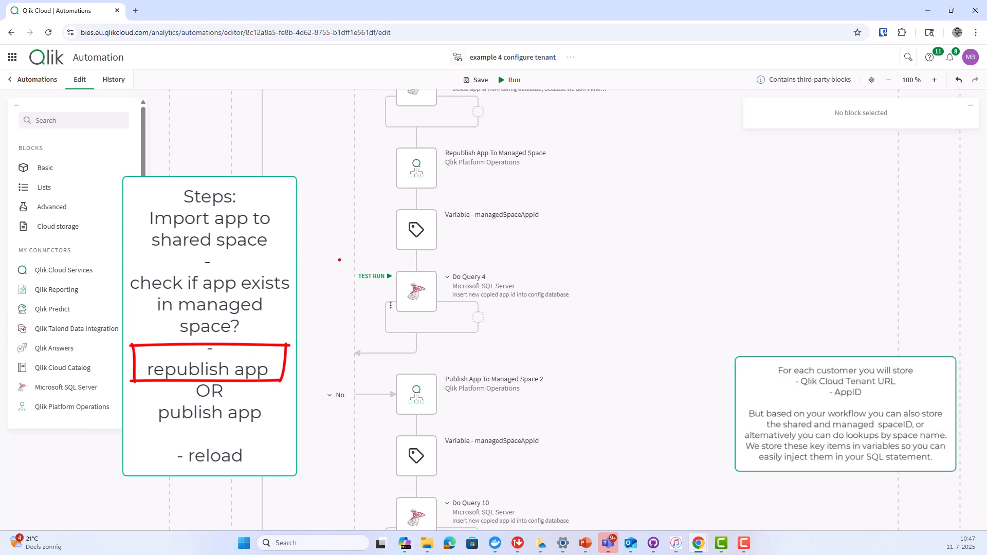
{"action": "left_click_drag", "start_coordinate": [338, 259], "coordinate": [605, 320]}
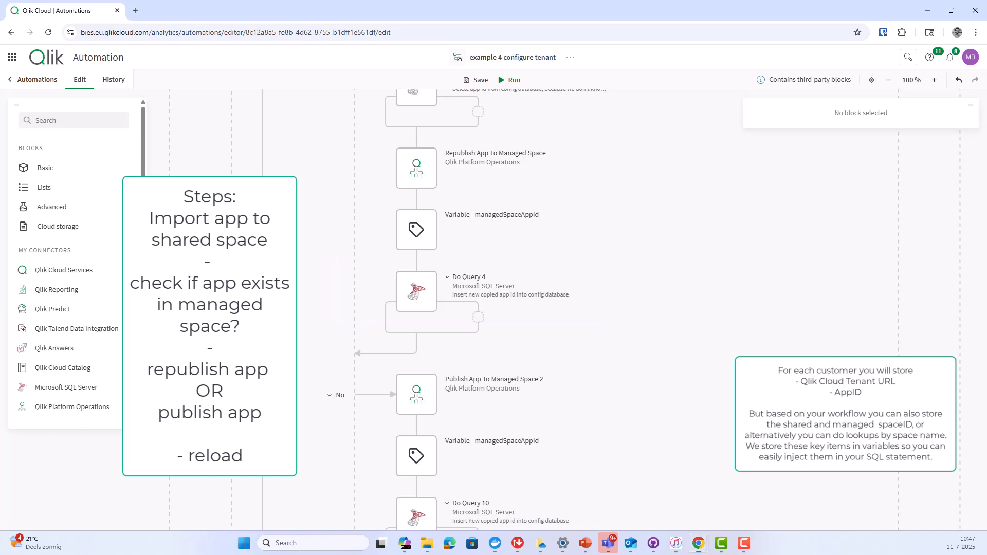
- In the publish branch, inspect Reload App 2, then the Output block's published app id and target tenant
{"action": "scroll", "coordinate": [603, 359], "scroll_direction": "down", "scroll_amount": 2}
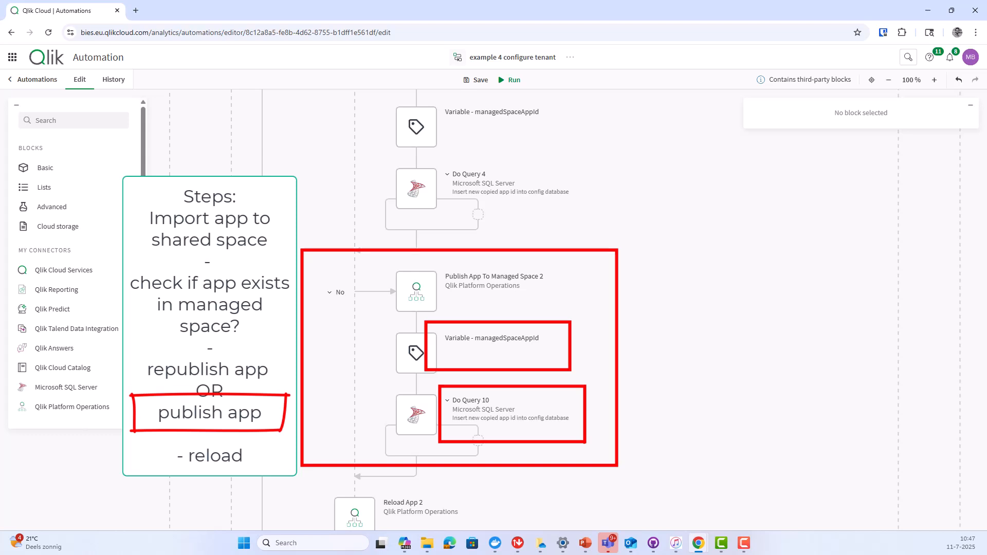
{"action": "scroll", "coordinate": [545, 402], "scroll_direction": "down", "scroll_amount": 2}
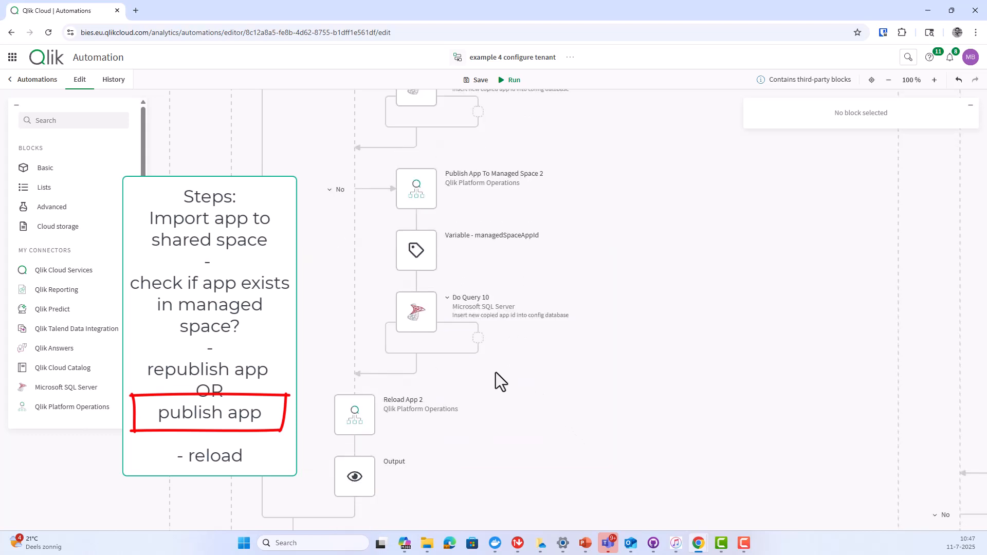
{"action": "left_click", "coordinate": [353, 411]}
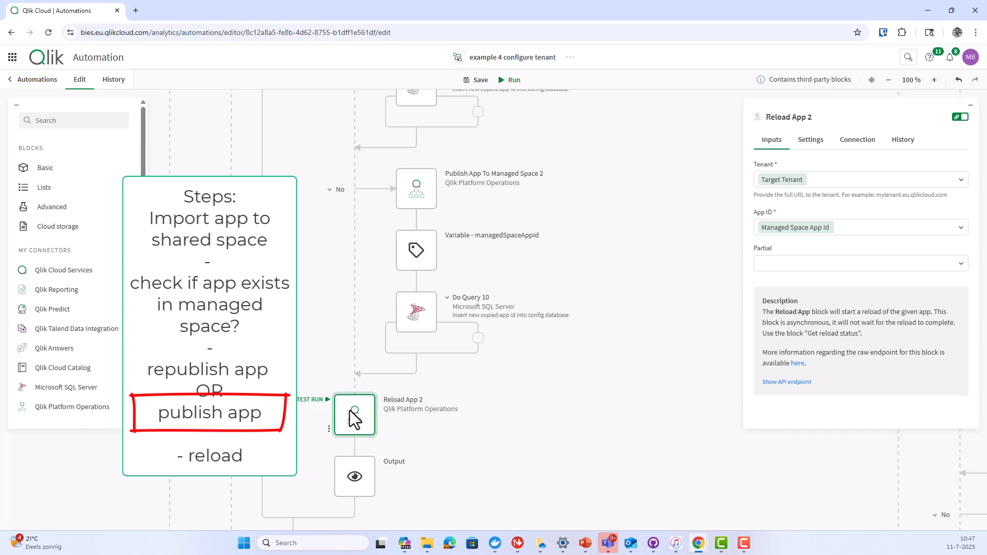
{"action": "left_click", "coordinate": [355, 480]}
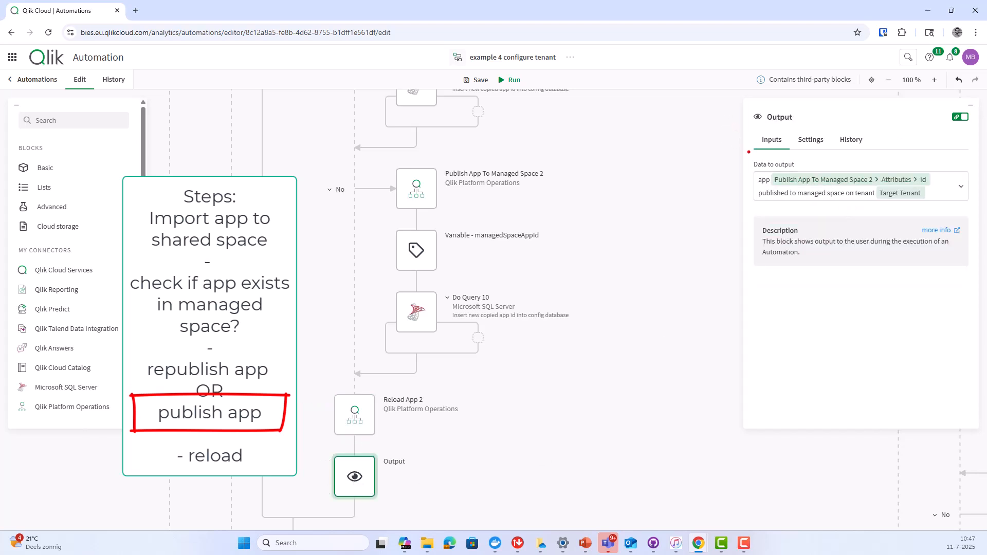
{"action": "mouse_move", "coordinate": [749, 153]}
{"action": "left_mouse_down"}
{"action": "mouse_move", "coordinate": [878, 207]}
{"action": "mouse_move", "coordinate": [957, 217]}
{"action": "left_mouse_up"}
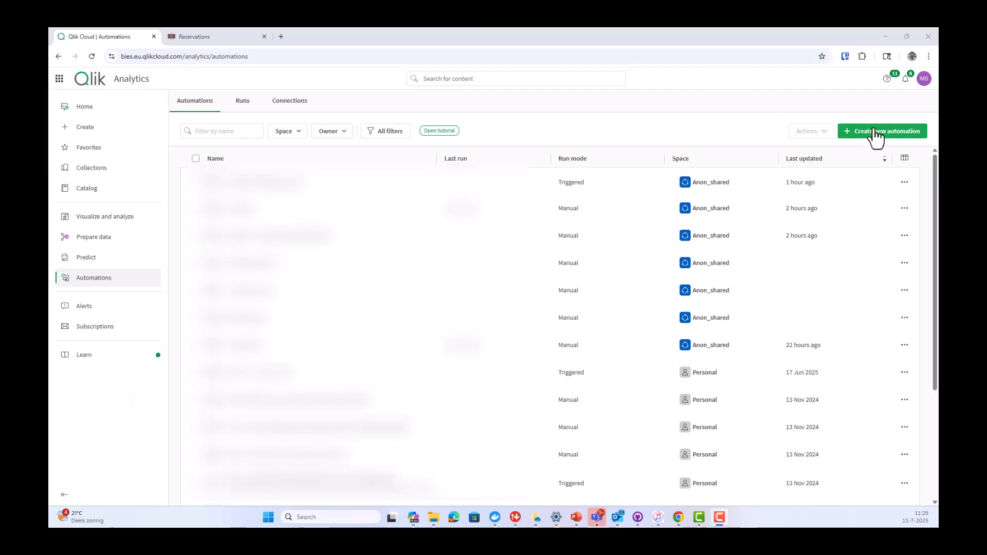
- Start a new automation using the 'Notify your team on Microsoft Teams based on a measure' template
{"action": "left_click", "coordinate": [874, 132]}
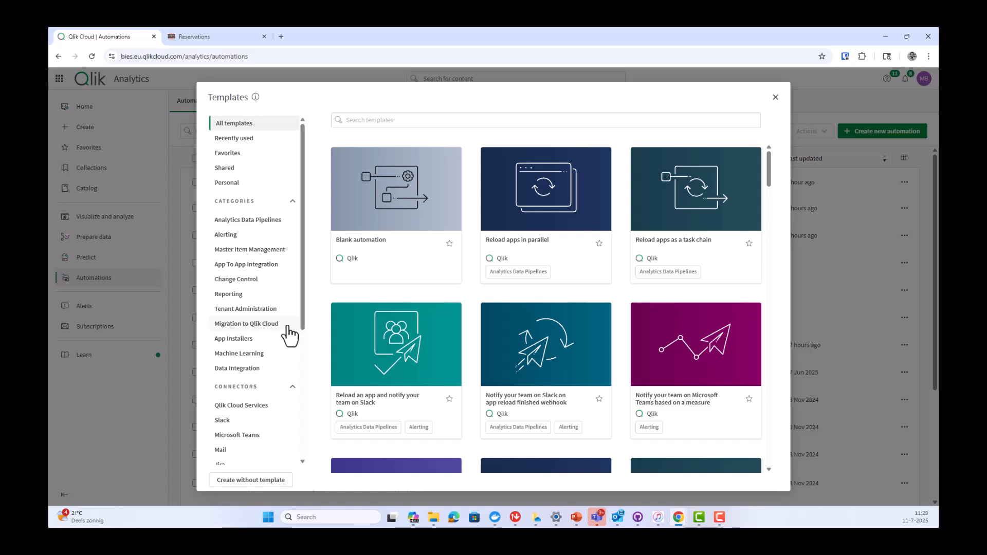
{"action": "scroll", "coordinate": [430, 313], "scroll_direction": "down", "scroll_amount": 2}
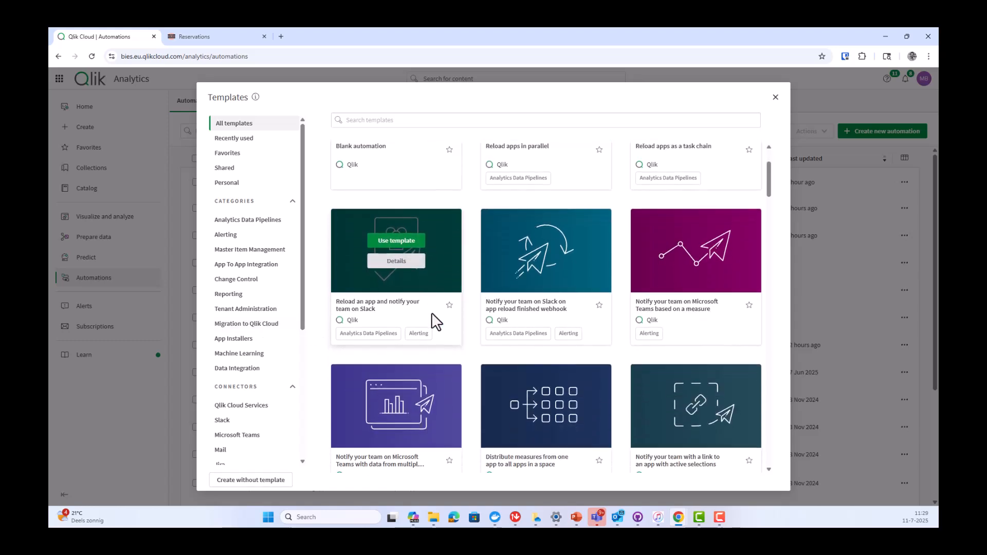
{"action": "scroll", "coordinate": [432, 314], "scroll_direction": "down", "scroll_amount": 2}
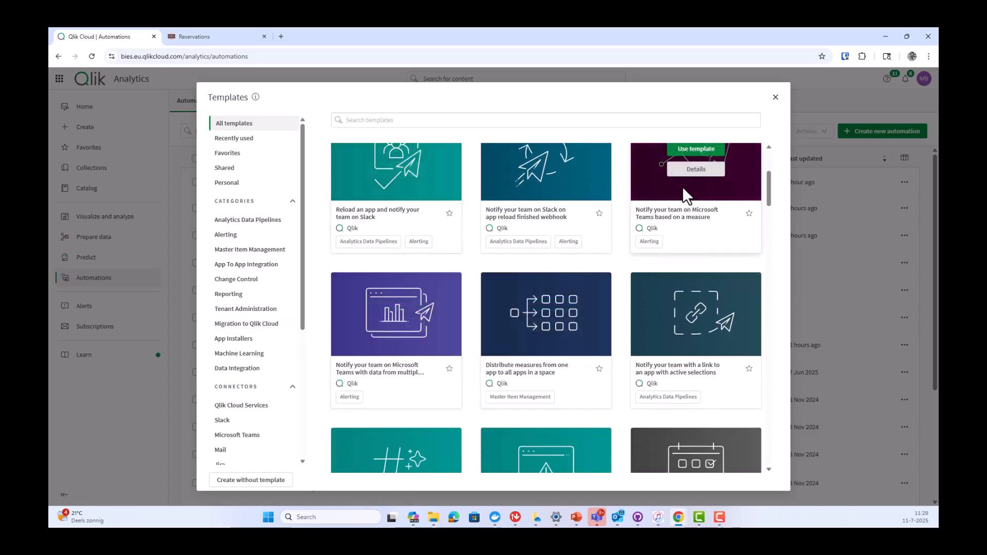
{"action": "left_click", "coordinate": [691, 151]}
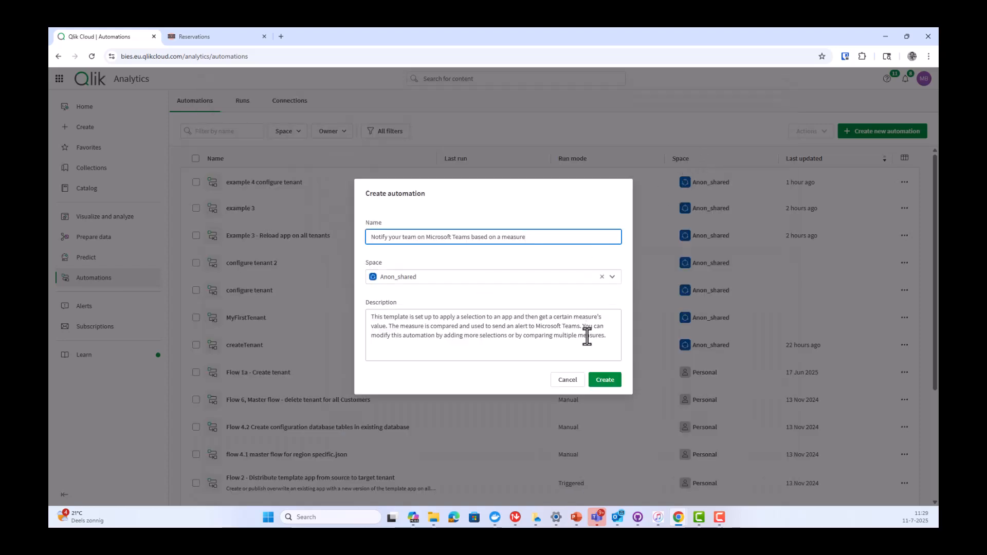
{"action": "left_click", "coordinate": [607, 381]}
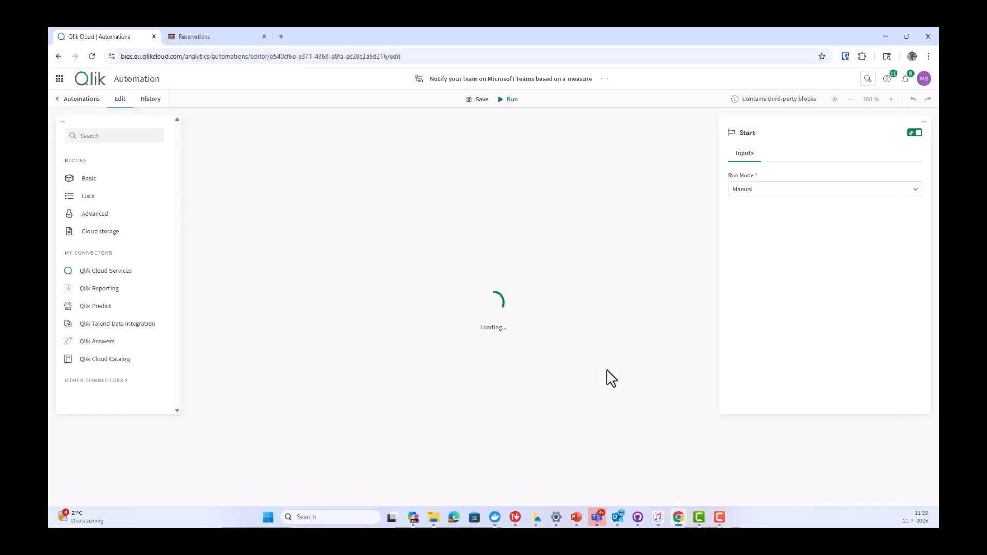